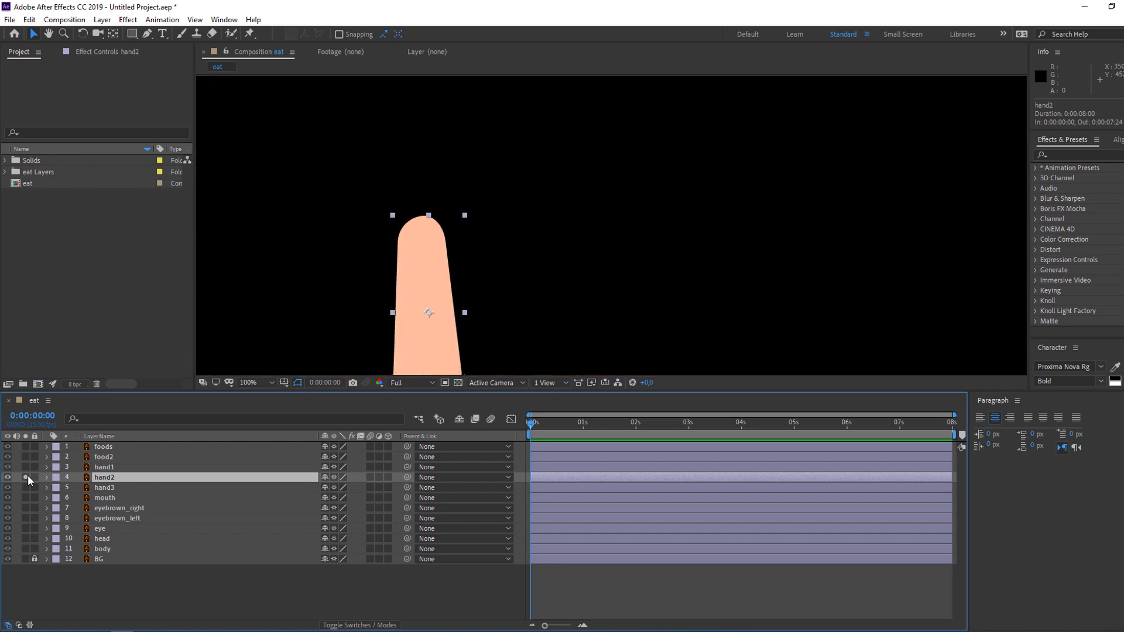
- Move the hand2 layer's anchor point to the lower end of the forearm and turn off its solo
left_click_drag(389, 309, 381, 220)
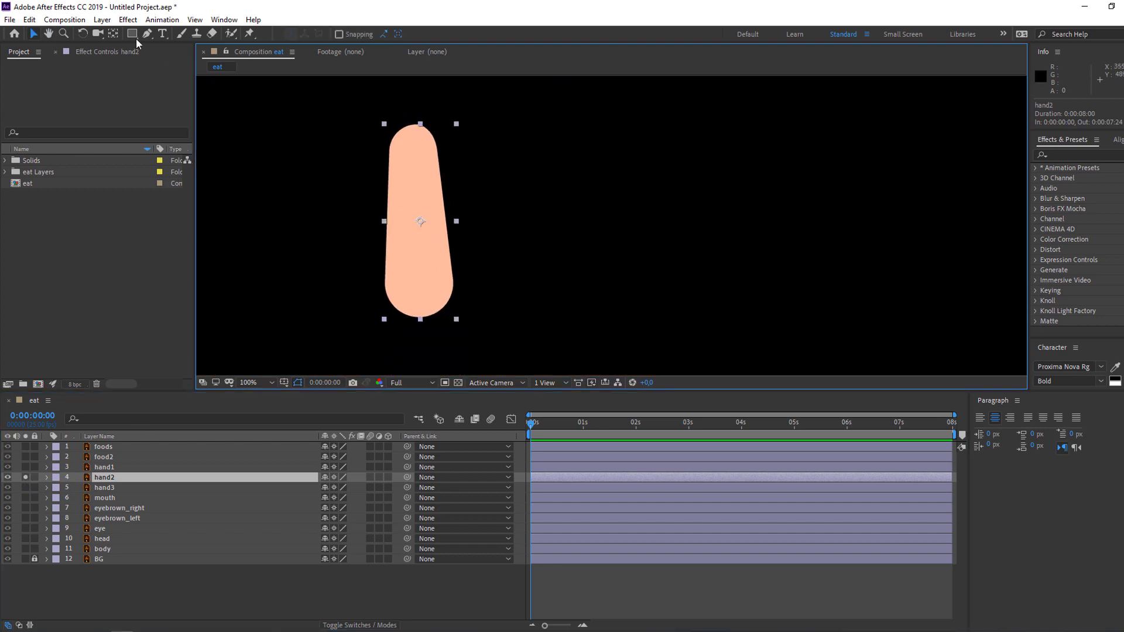
left_click(114, 34)
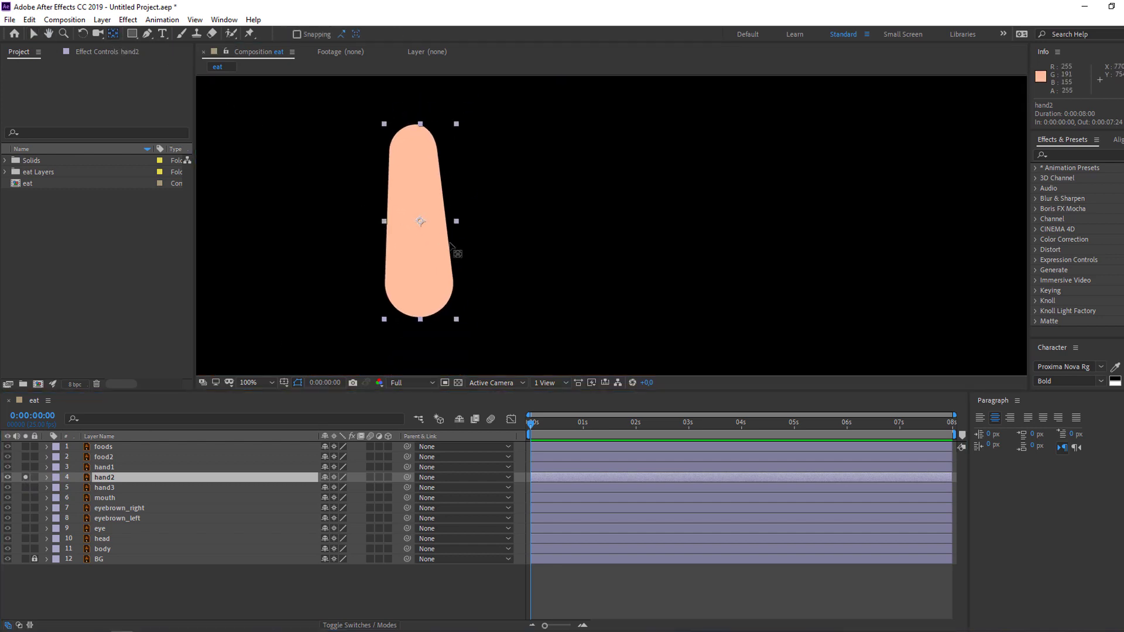
left_click_drag(421, 222, 432, 321)
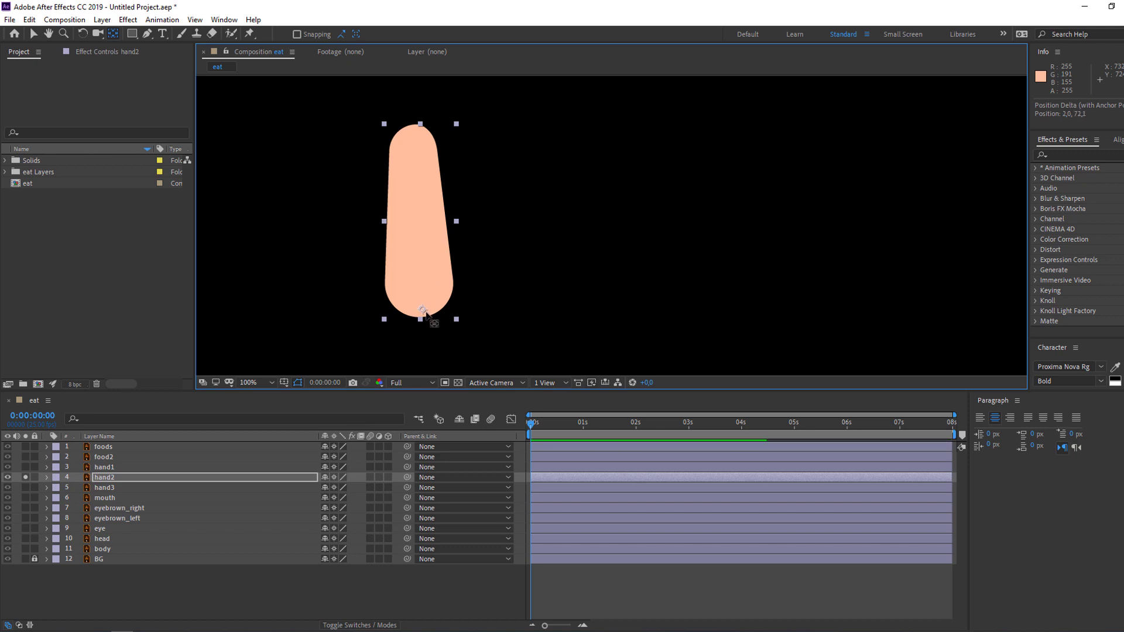
left_click(34, 33)
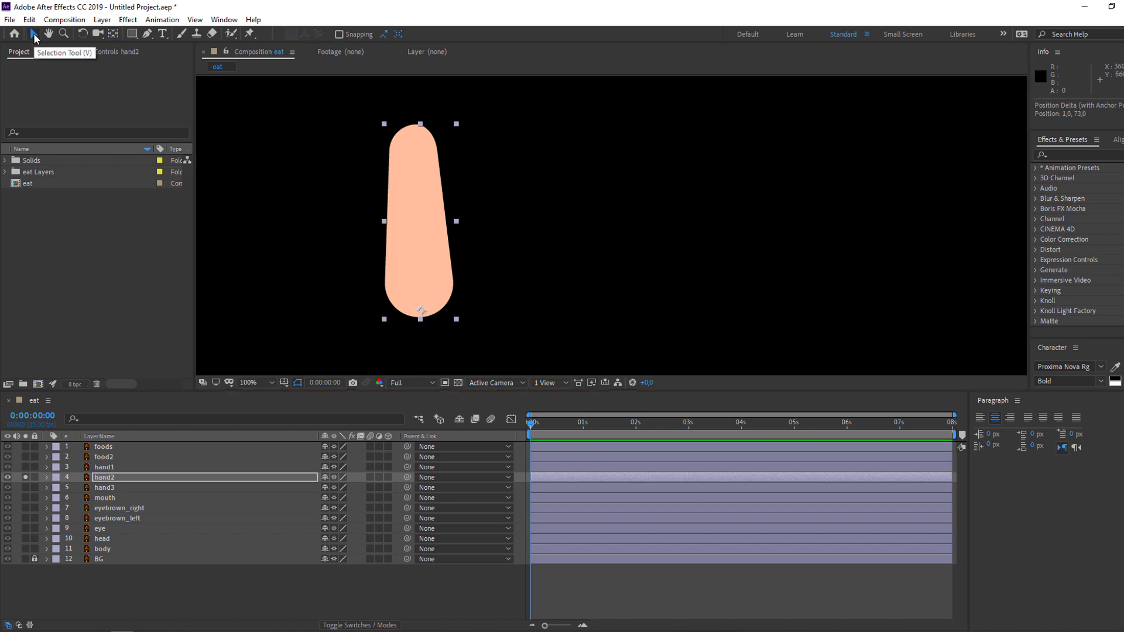
left_click(26, 477)
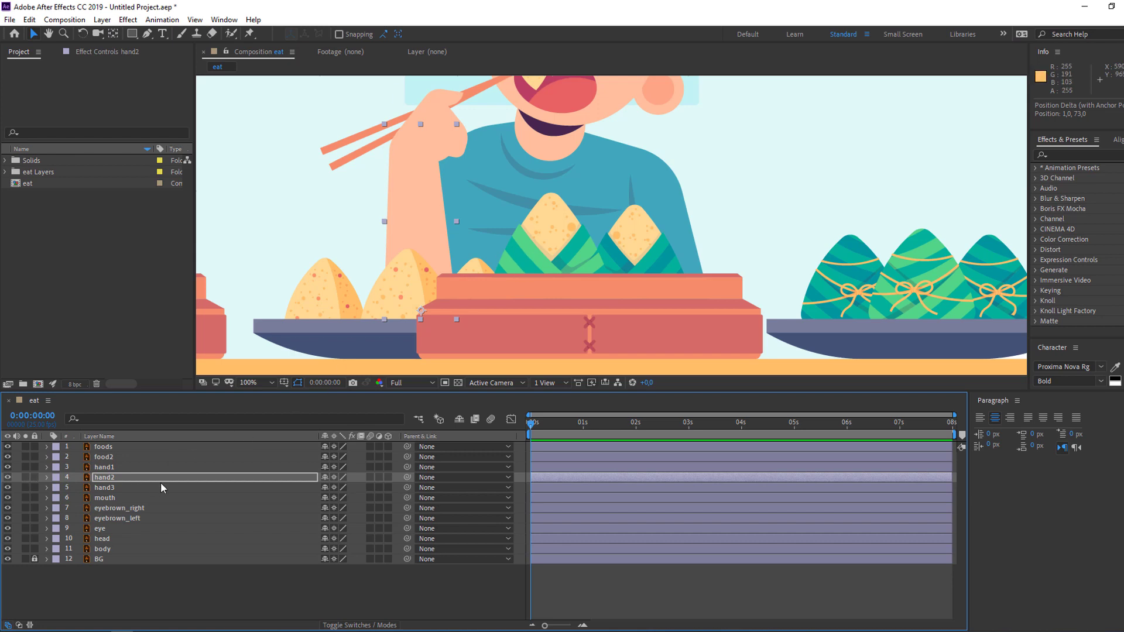
- Parent the hand1 layer to hand2 and the hand3 chopsticks layer to hand1
left_click(120, 469)
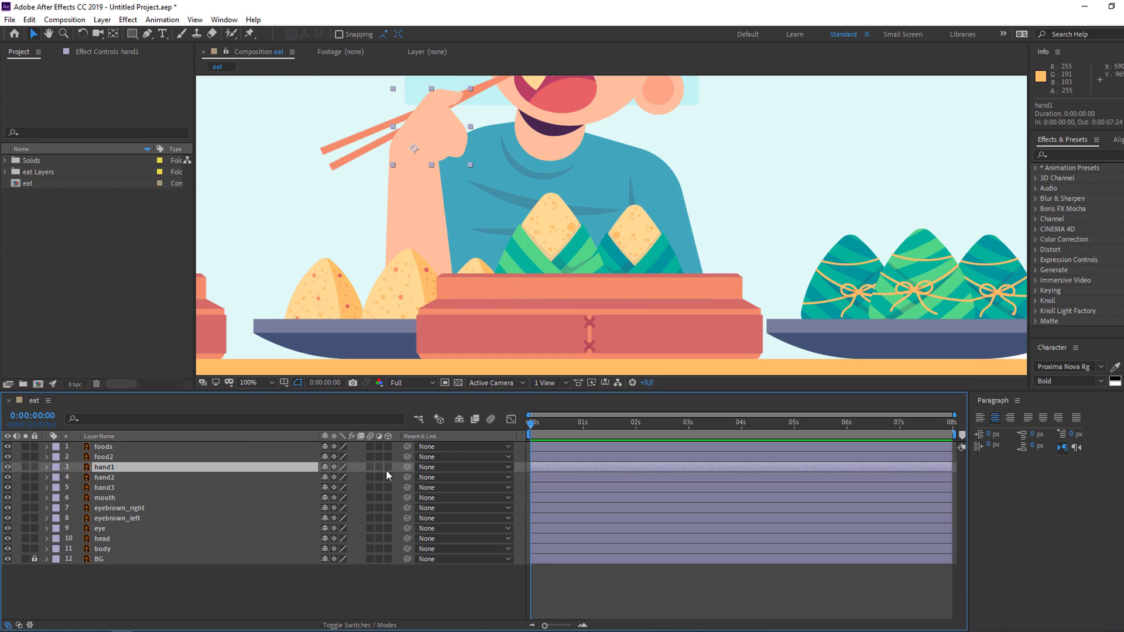
left_click_drag(395, 466, 111, 479)
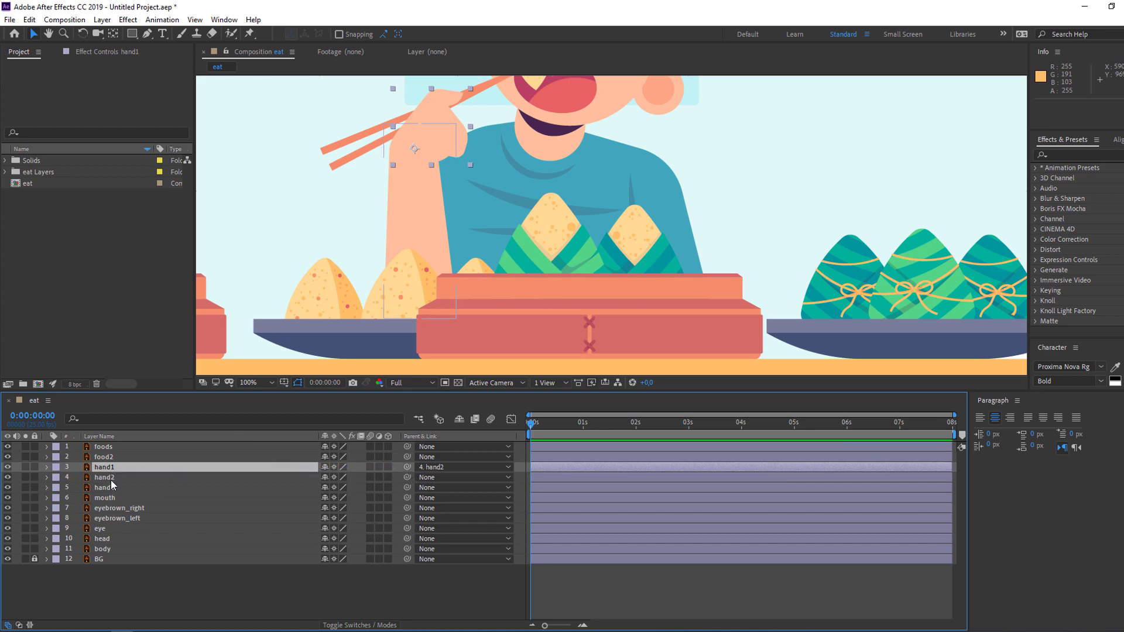
left_click(103, 488)
left_click_drag(370, 356, 346, 383)
left_click(25, 487)
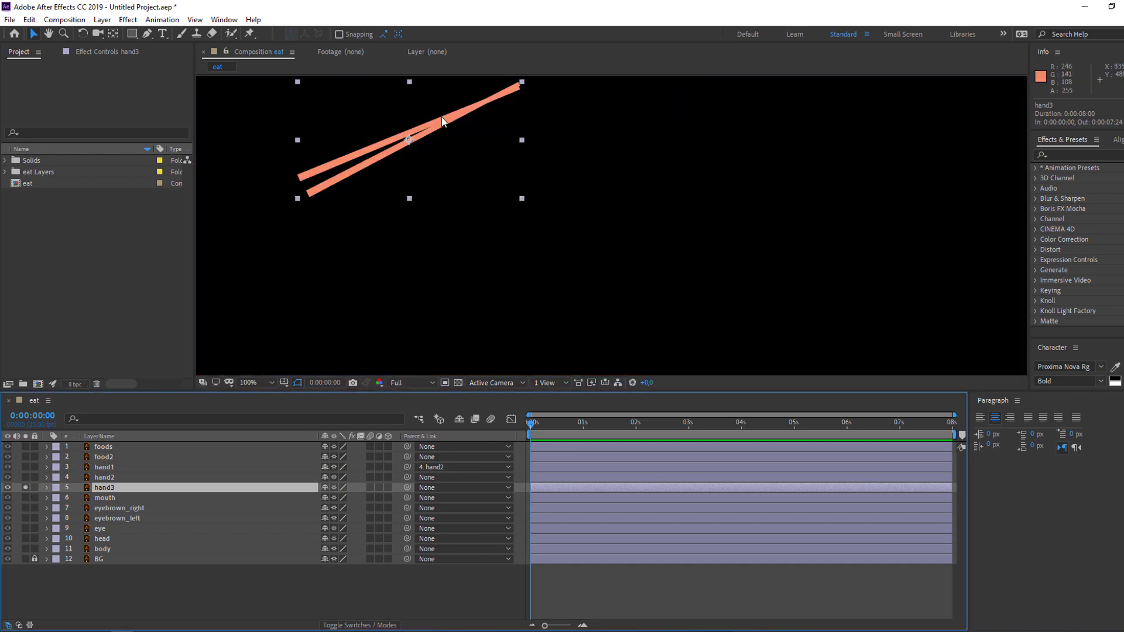
left_click(25, 486)
left_click_drag(407, 487, 111, 469)
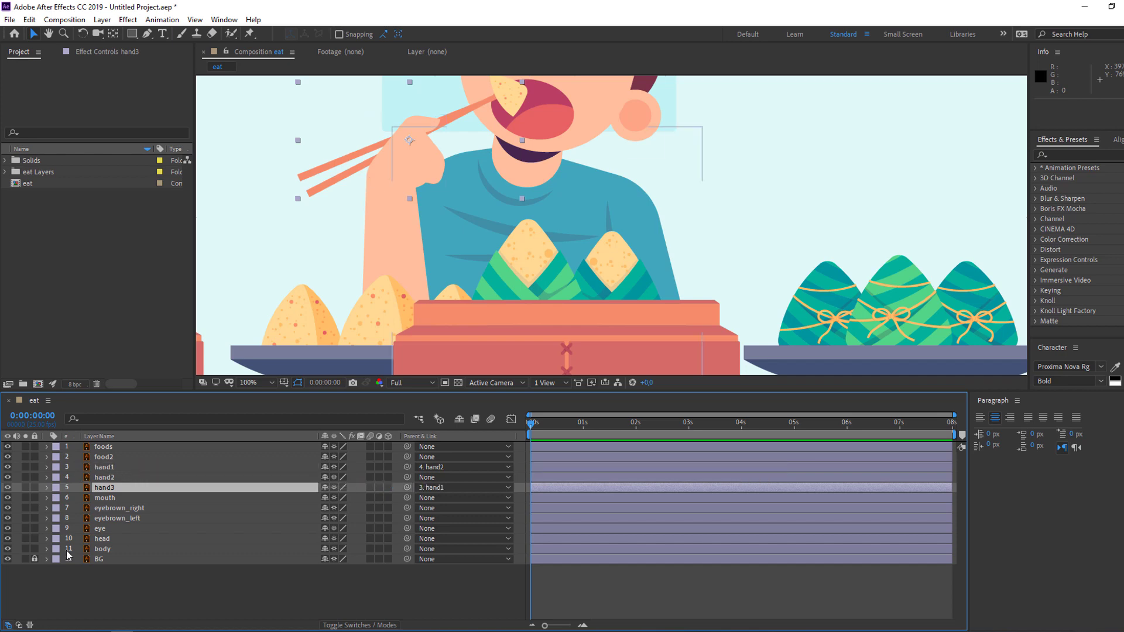
- Try rotating the hand2 layer to test the linked hand and chopsticks, and undo the rotation
left_click(105, 479)
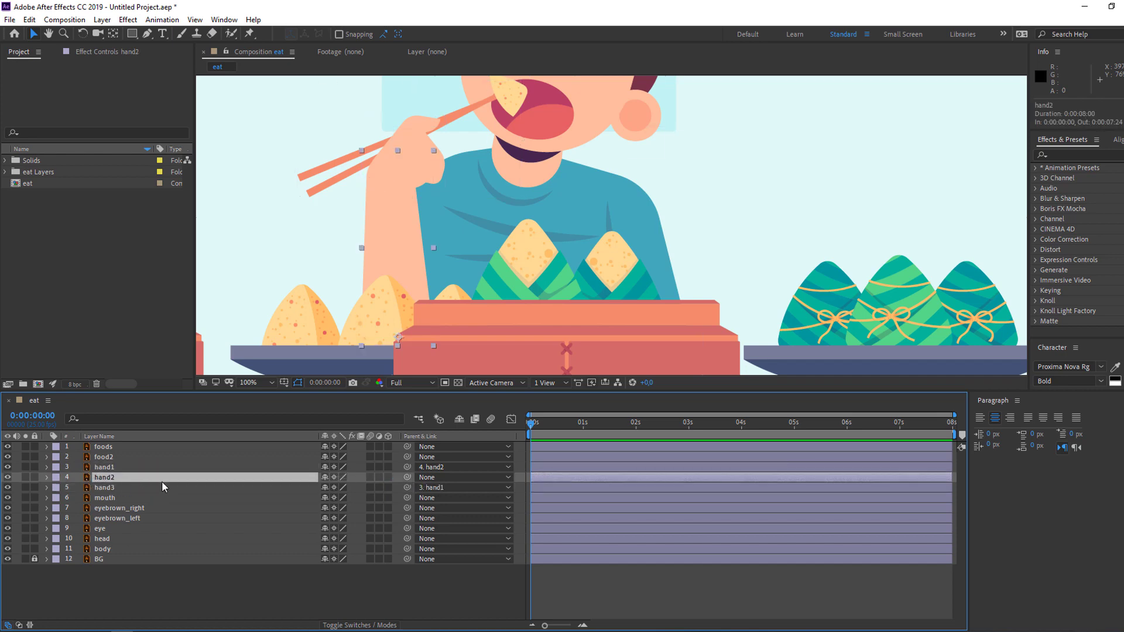
key("r")
mouse_move(338, 488)
left_mouse_down()
mouse_move(325, 488)
mouse_move(345, 488)
left_mouse_up()
key("ctrl+z")
left_click(47, 478)
- Parent the food2 layer to the hand3 chopsticks layer
left_click(109, 450)
left_click(107, 456)
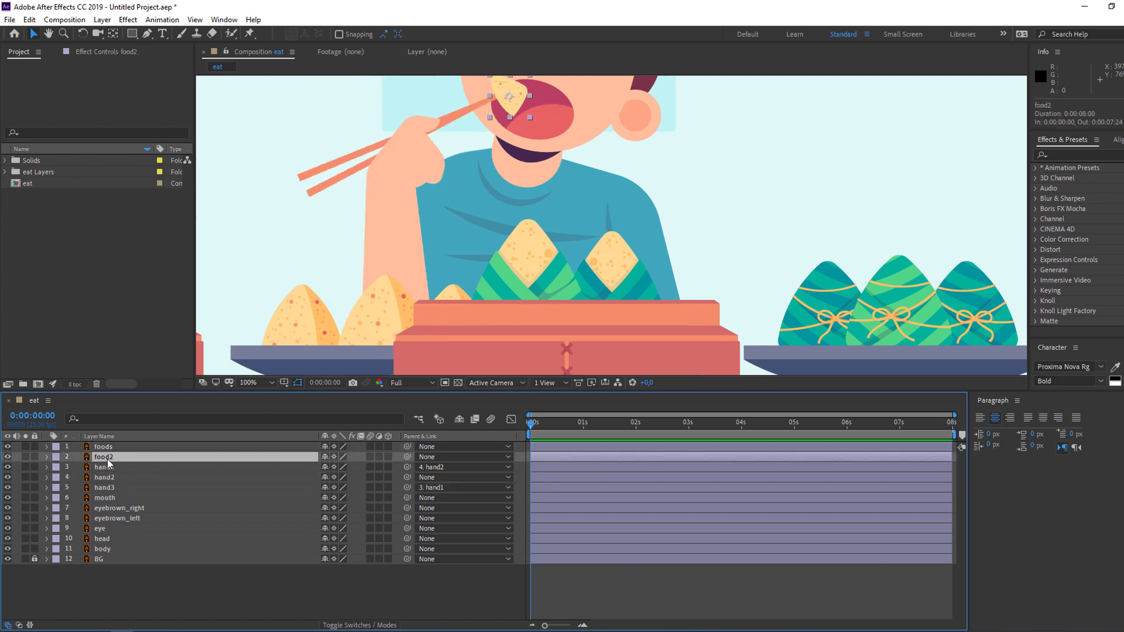
left_click_drag(407, 456, 104, 488)
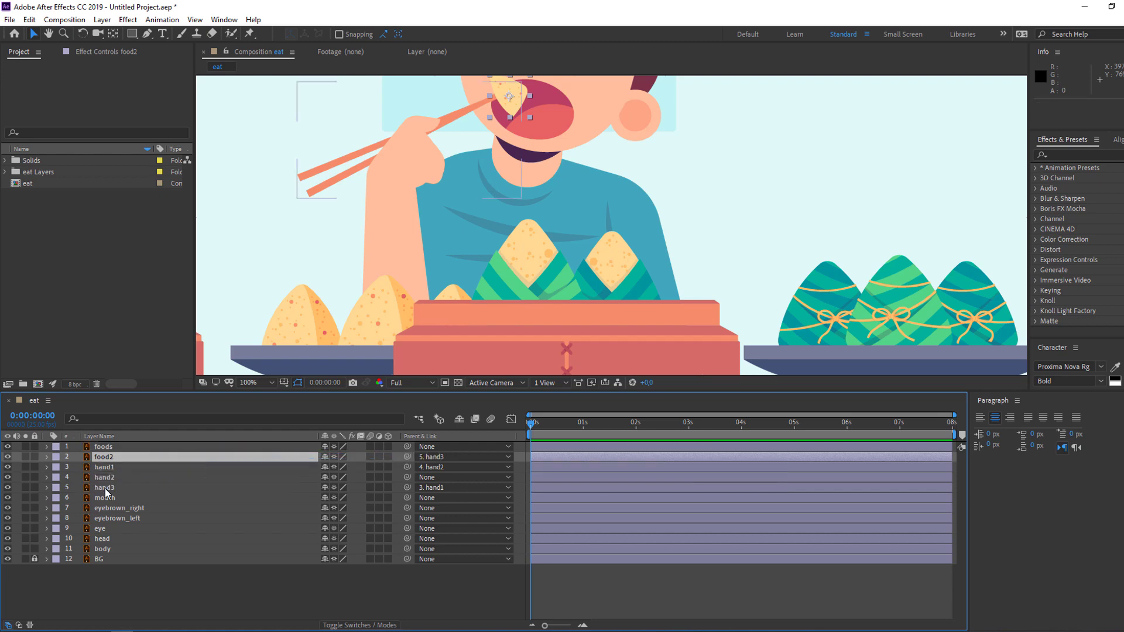
- Try rotating hand2 again to test whether the food follows the arm, and undo the change
left_click(111, 477)
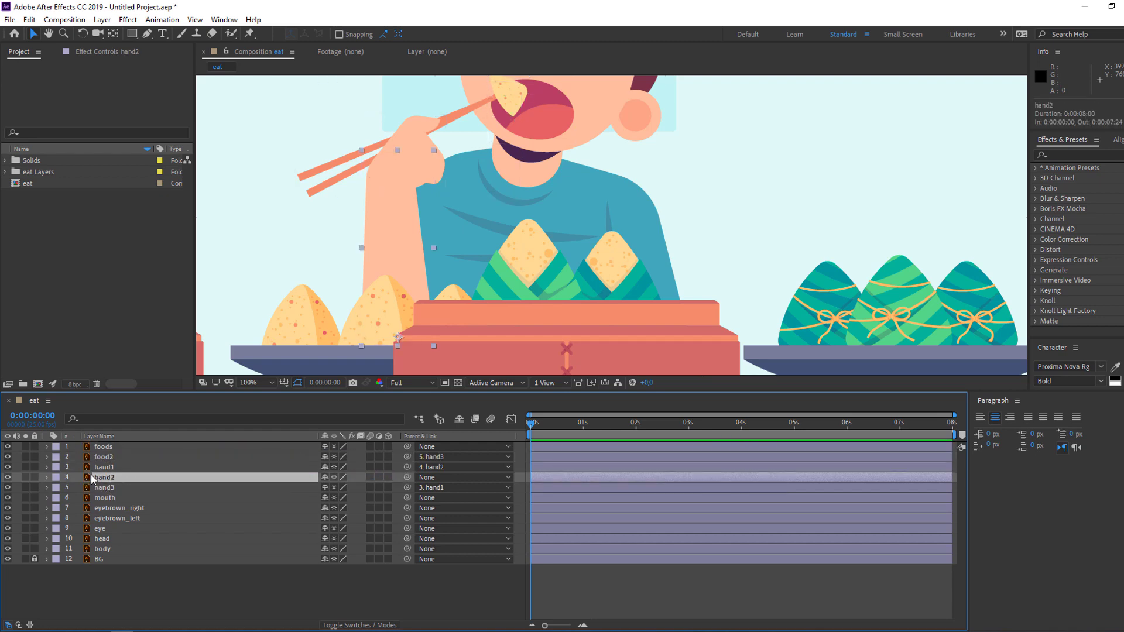
key("r")
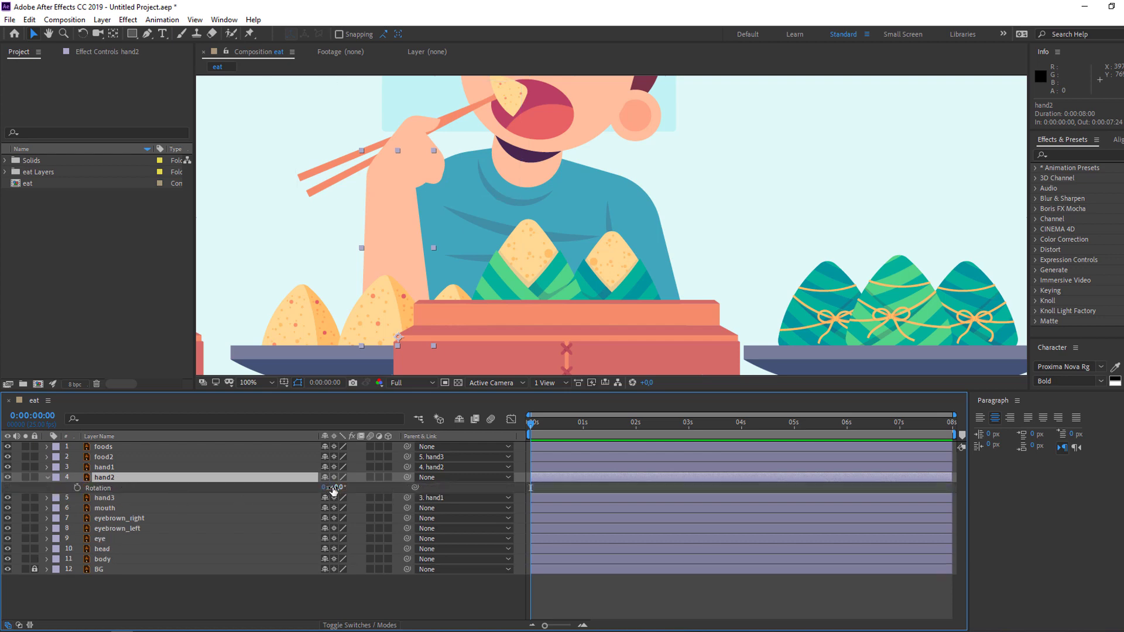
left_click_drag(326, 488, 341, 487)
key("ctrl+z")
key("r")
- Keyframe the hand2 rotation from -39° at frame 0 to 0° at frame 15 and preview the swing
key("comma")
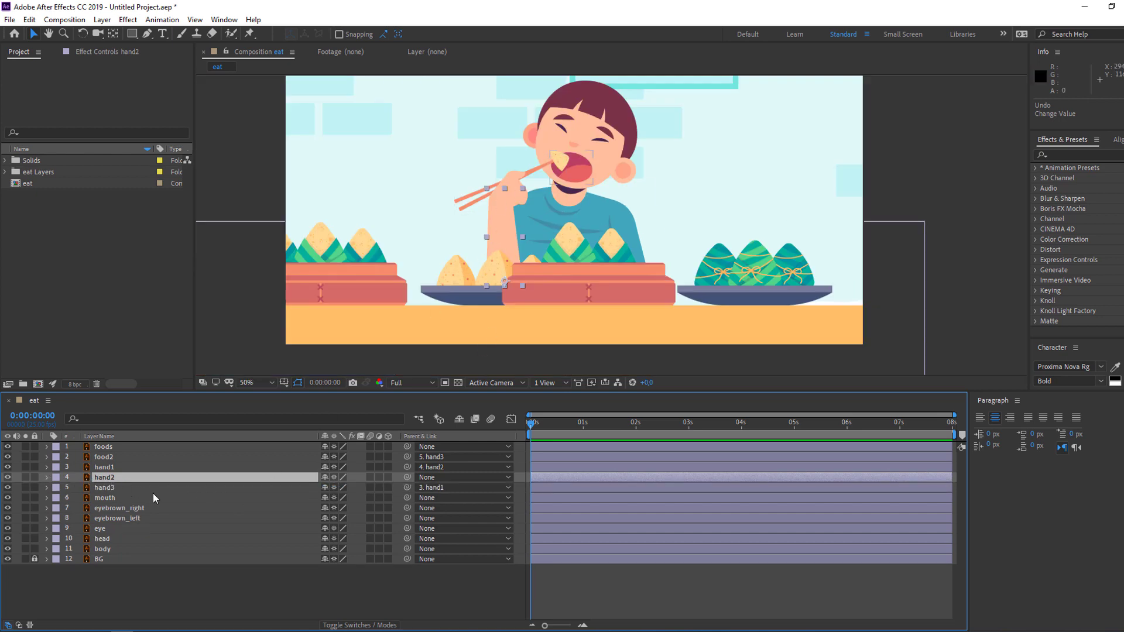
key("r")
left_click_drag(532, 423, 562, 426)
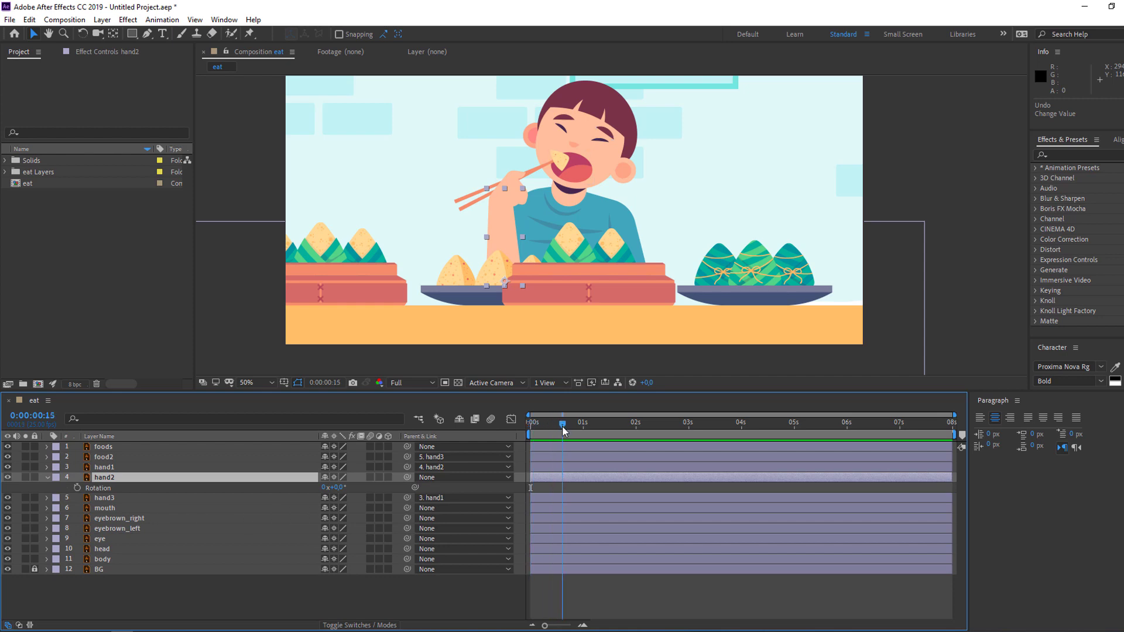
left_click(77, 488)
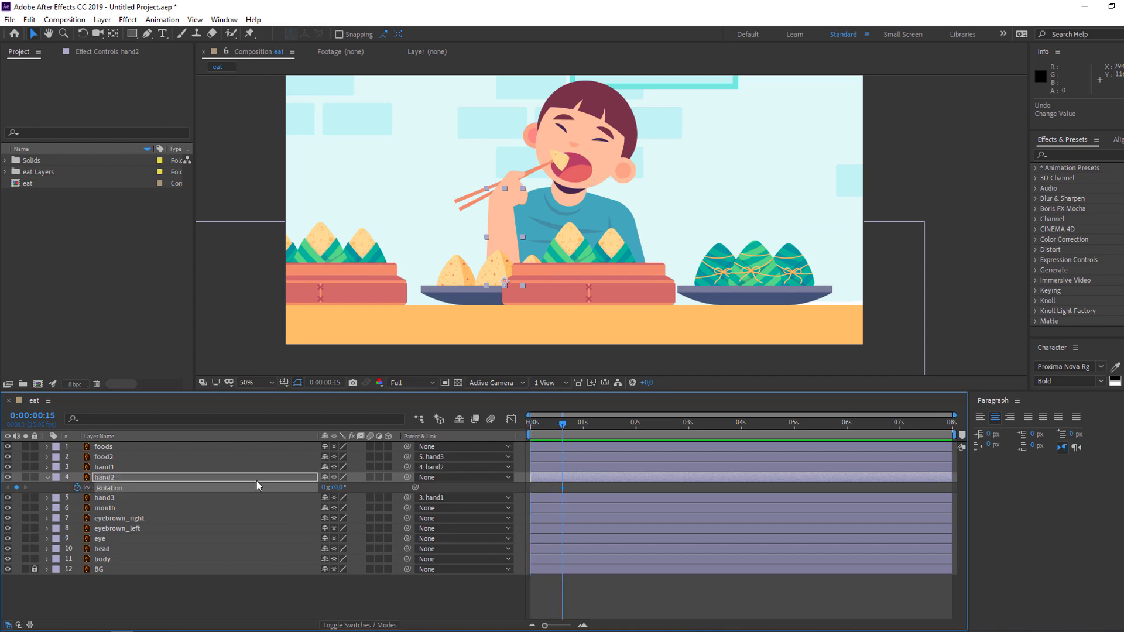
left_click_drag(553, 427, 531, 424)
left_click_drag(338, 492, 314, 489)
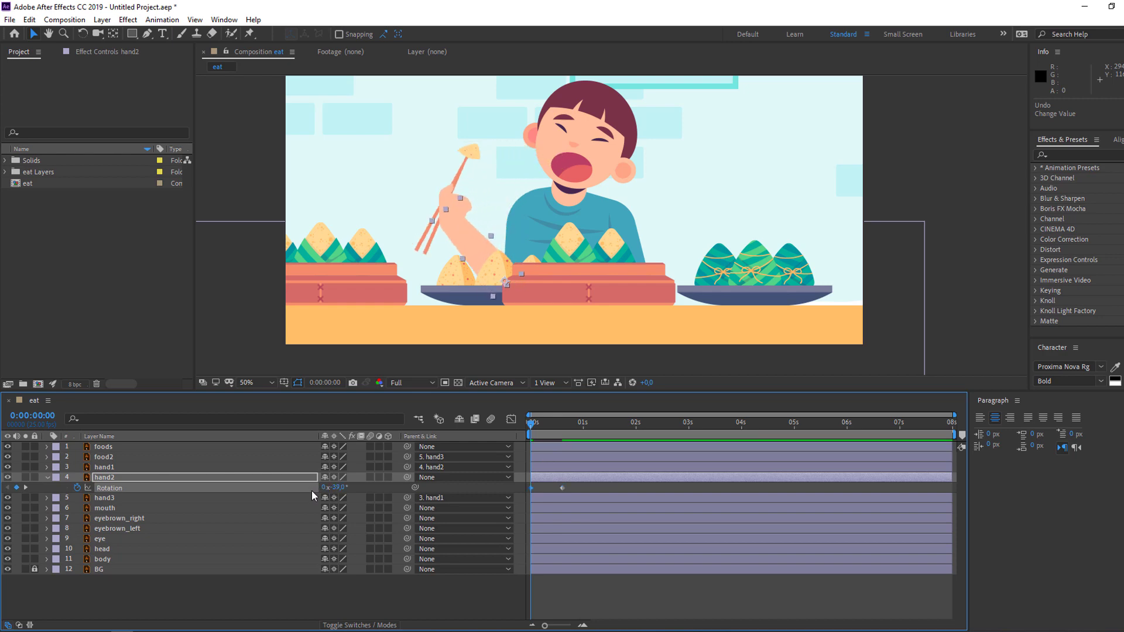
key("space")
key("space")
- Keyframe the hand1 rotation from -25° at frame 9 to 0° at frame 15 and preview the motion
left_click(105, 469)
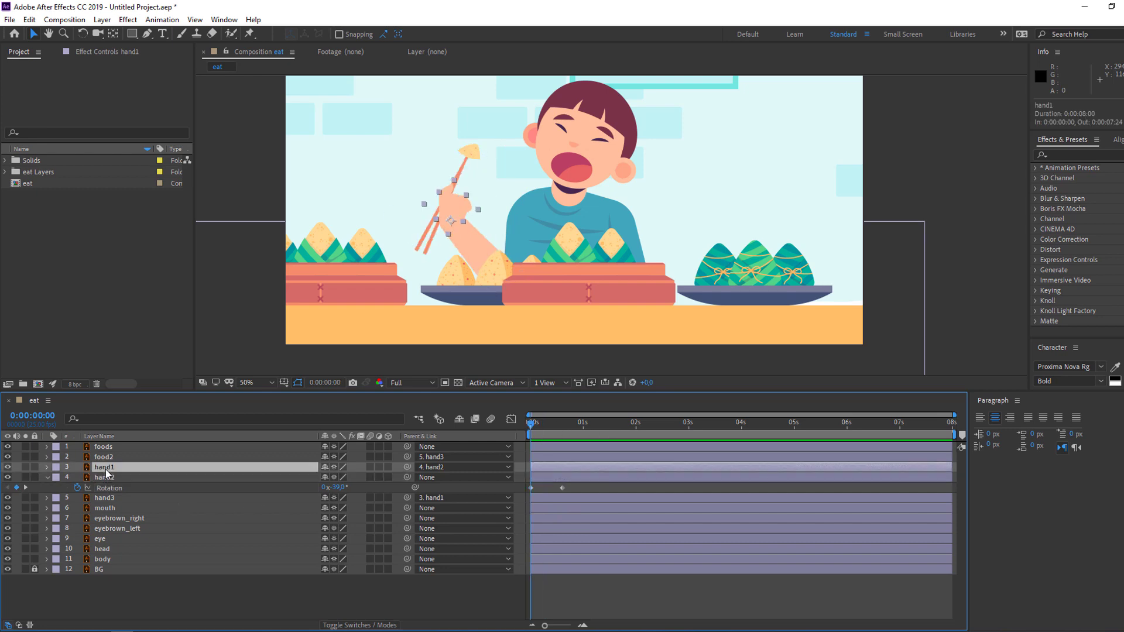
key("r")
left_click_drag(533, 426, 564, 428)
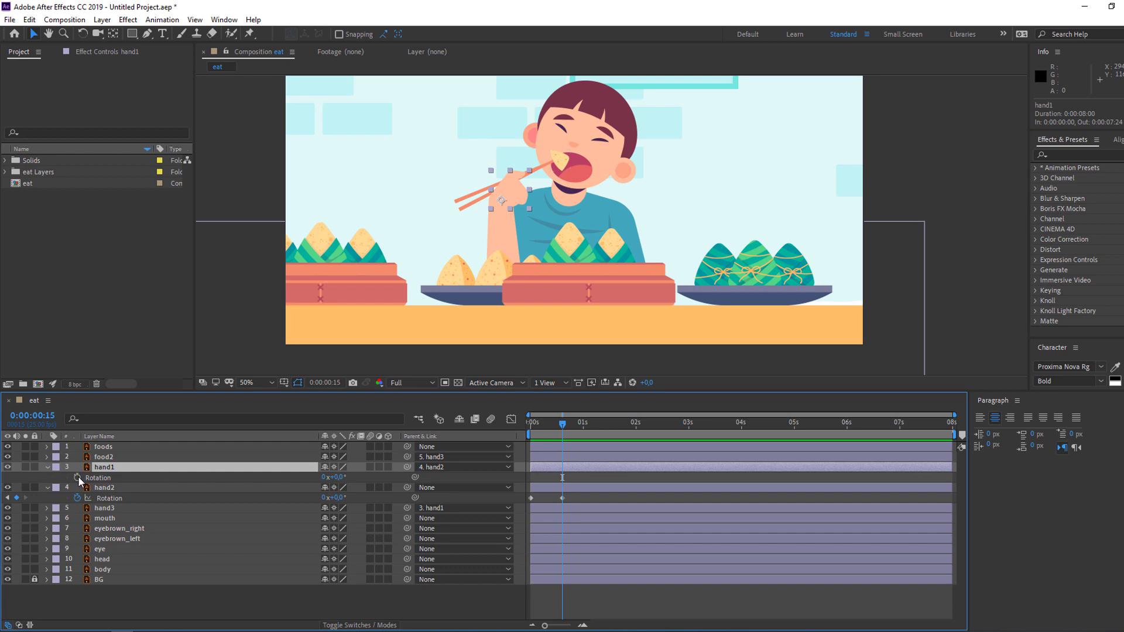
left_click(77, 477)
left_click(556, 427)
left_click_drag(555, 428, 546, 427)
left_click_drag(336, 477, 321, 477)
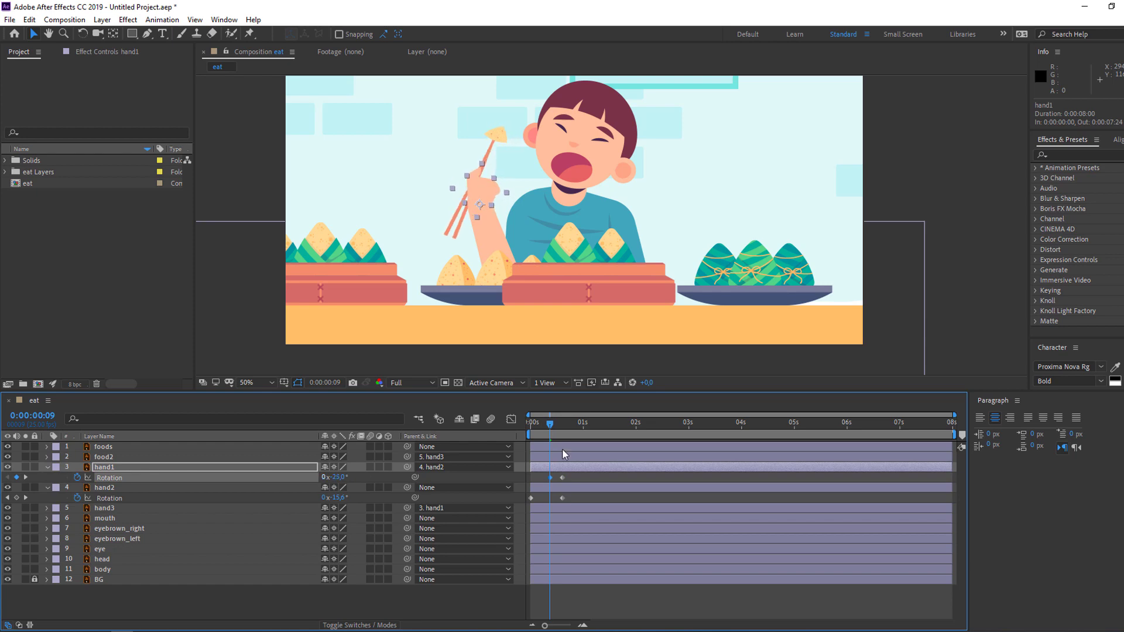
left_click_drag(550, 428, 493, 438)
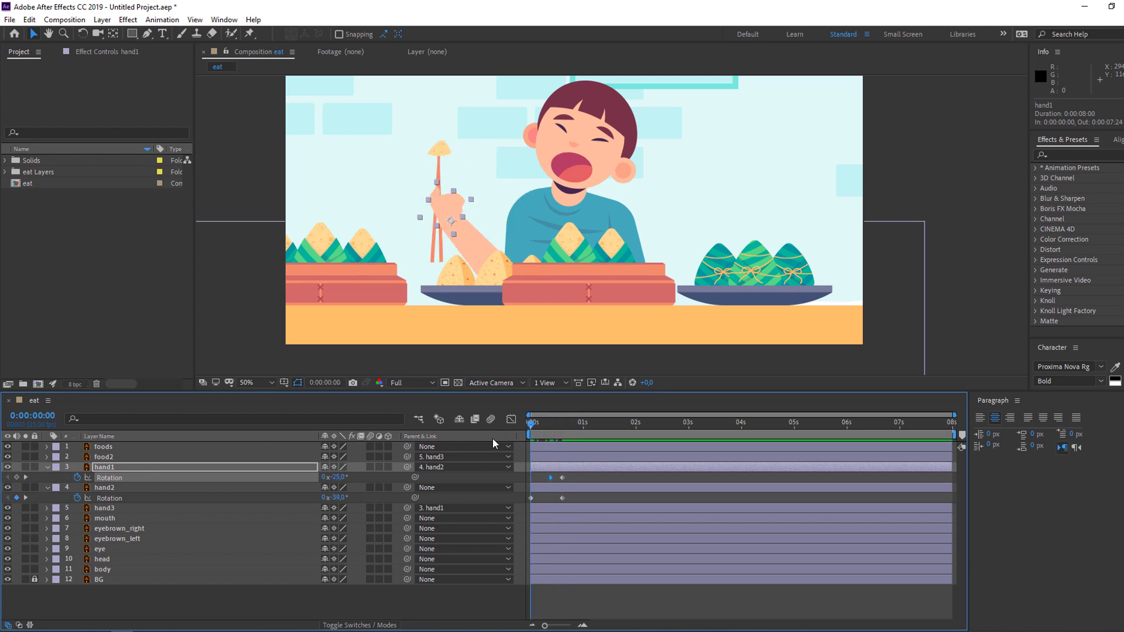
key("space")
key("space")
- Apply Easy Ease to all rotation keyframes of hand1 and hand2
left_click_drag(595, 476, 528, 501)
right_click(536, 481)
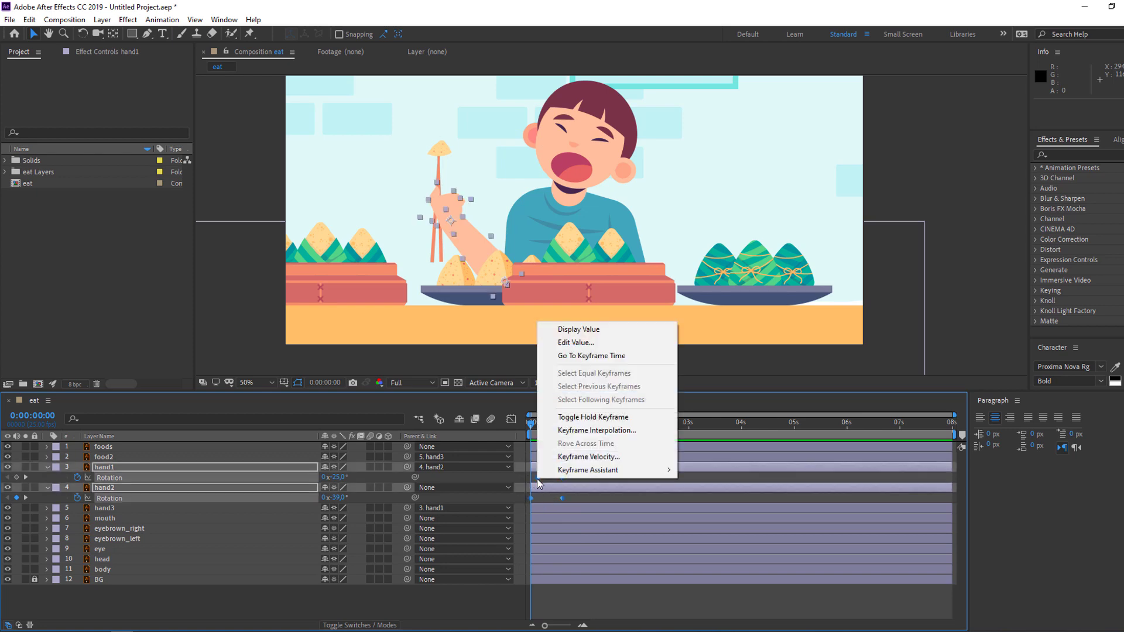
mouse_move(592, 471)
left_click(720, 514)
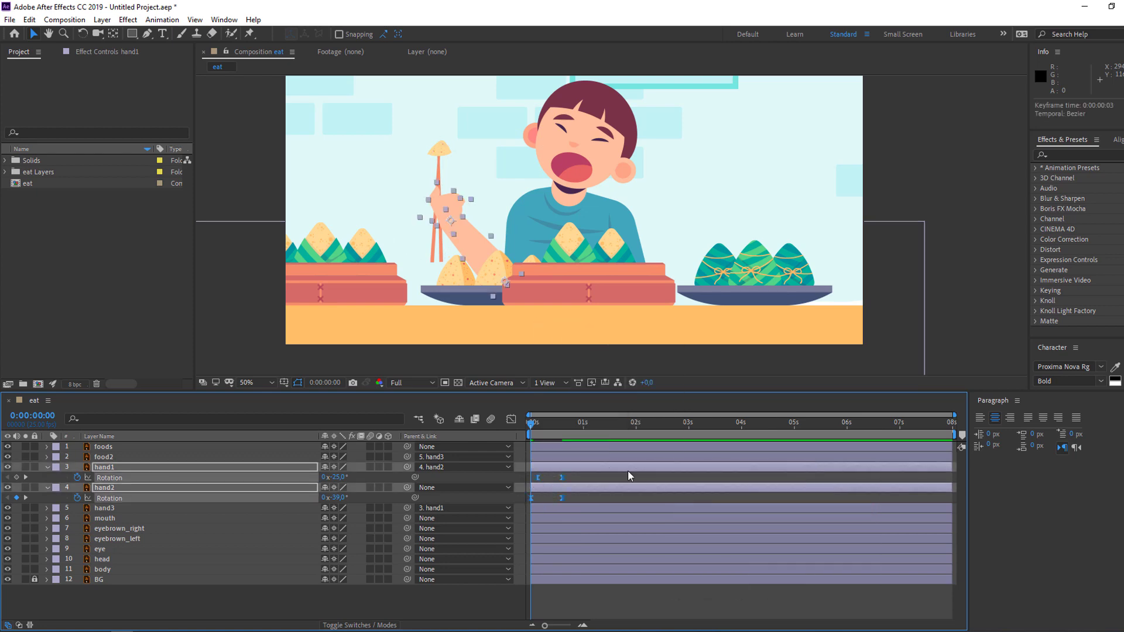
- Lengthen the starting ease handles of both hand rotations in the speed graph for a sharper peak, and preview the result
left_click(510, 420)
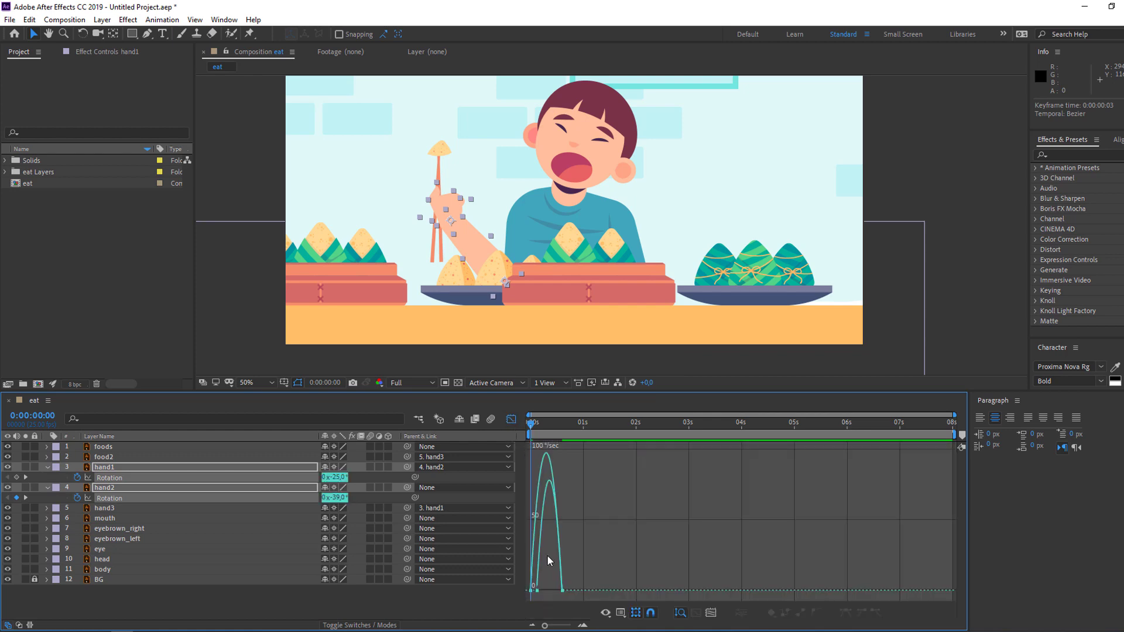
left_click_drag(542, 583, 527, 597)
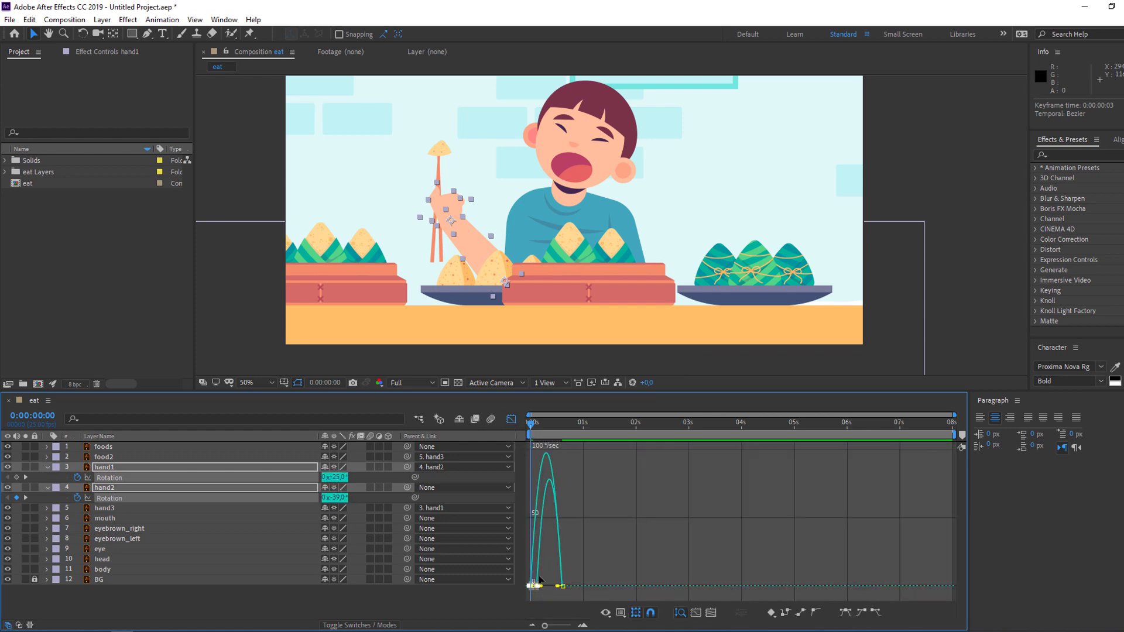
key("equal")
key("equal")
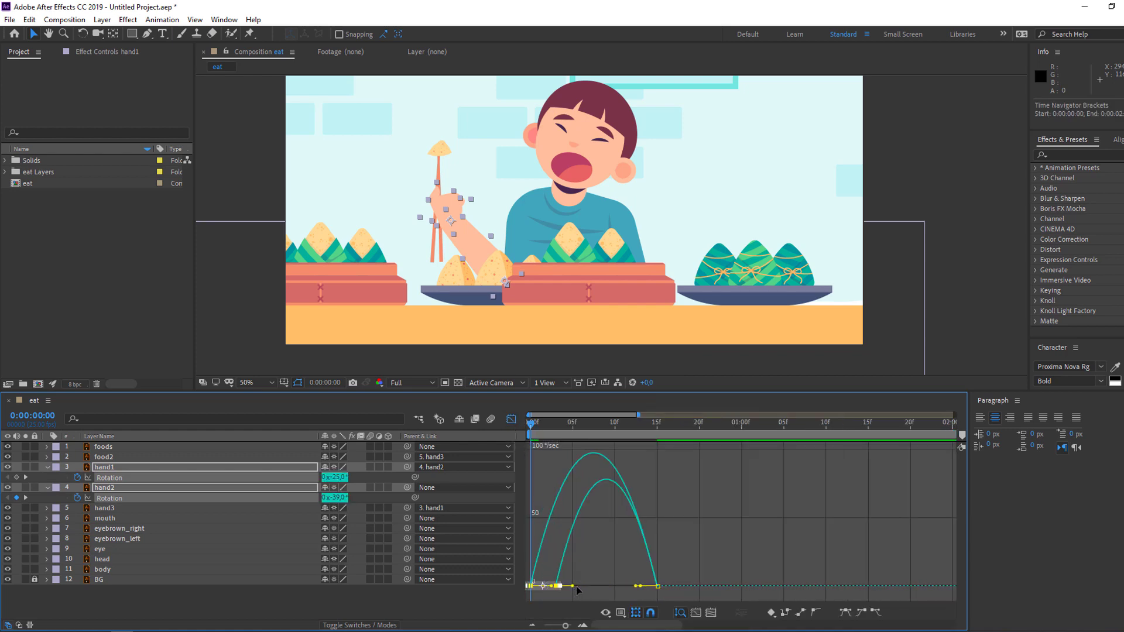
left_click_drag(576, 586, 628, 591)
key("space")
key("space")
key("space")
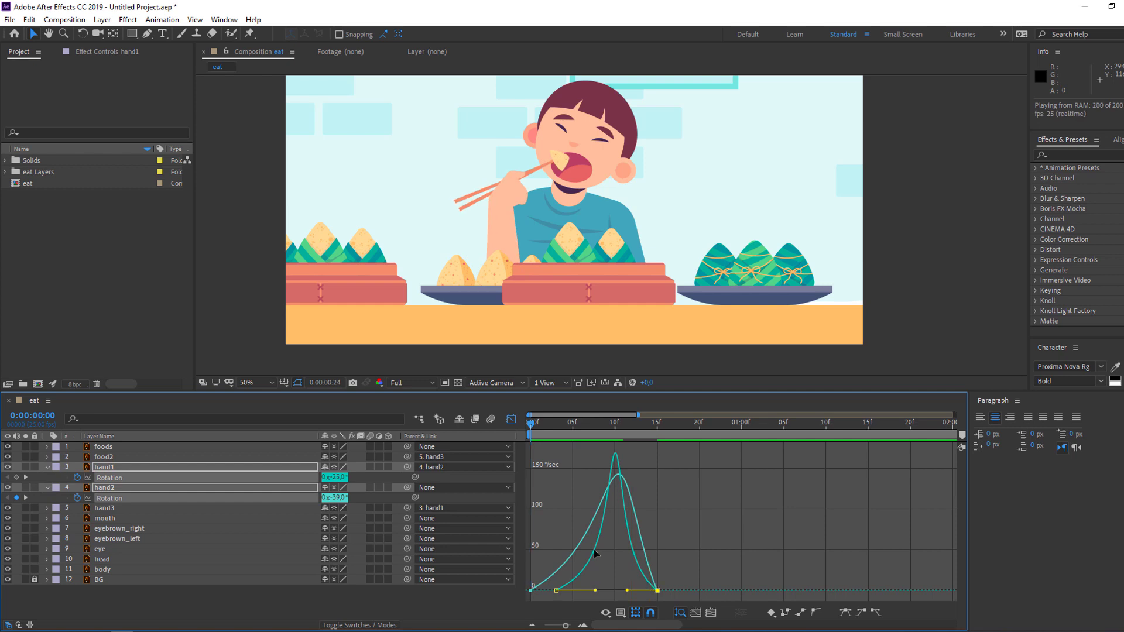
key("space")
left_click(512, 419)
- Split the food2 layer at frame 15 and set the parent of its second part to None
left_click_drag(536, 424, 563, 425)
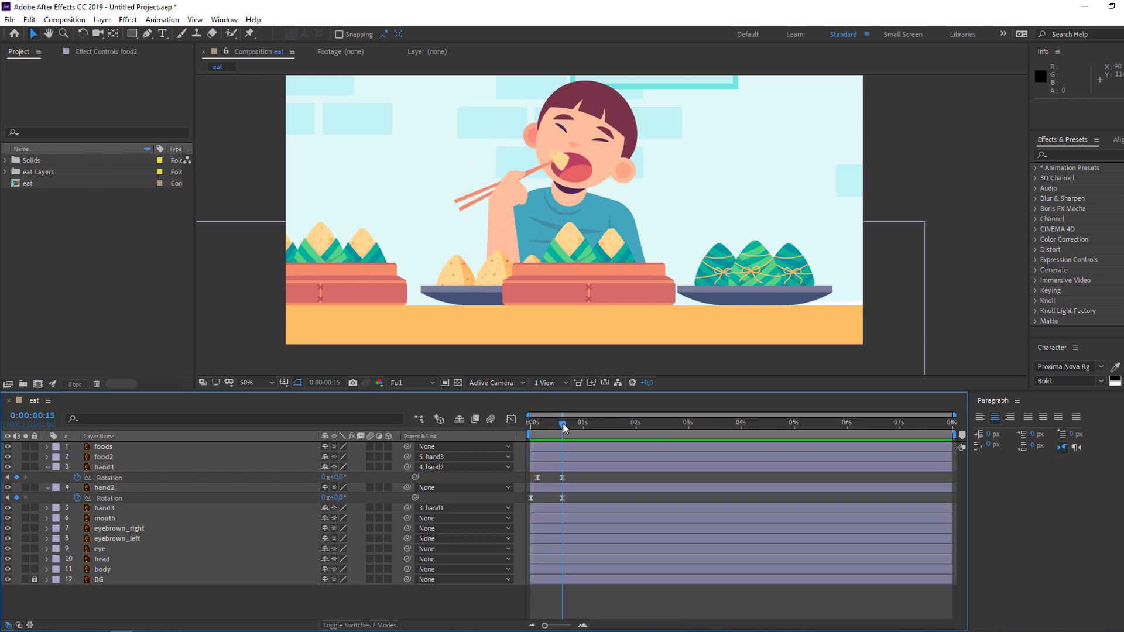
left_click(109, 457)
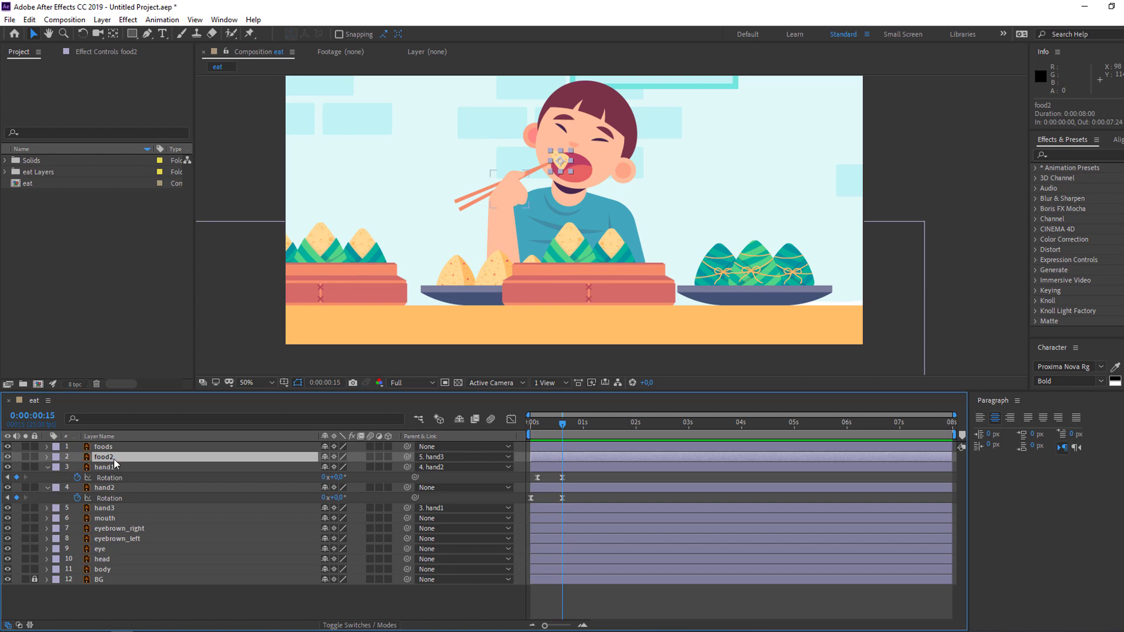
left_click(29, 19)
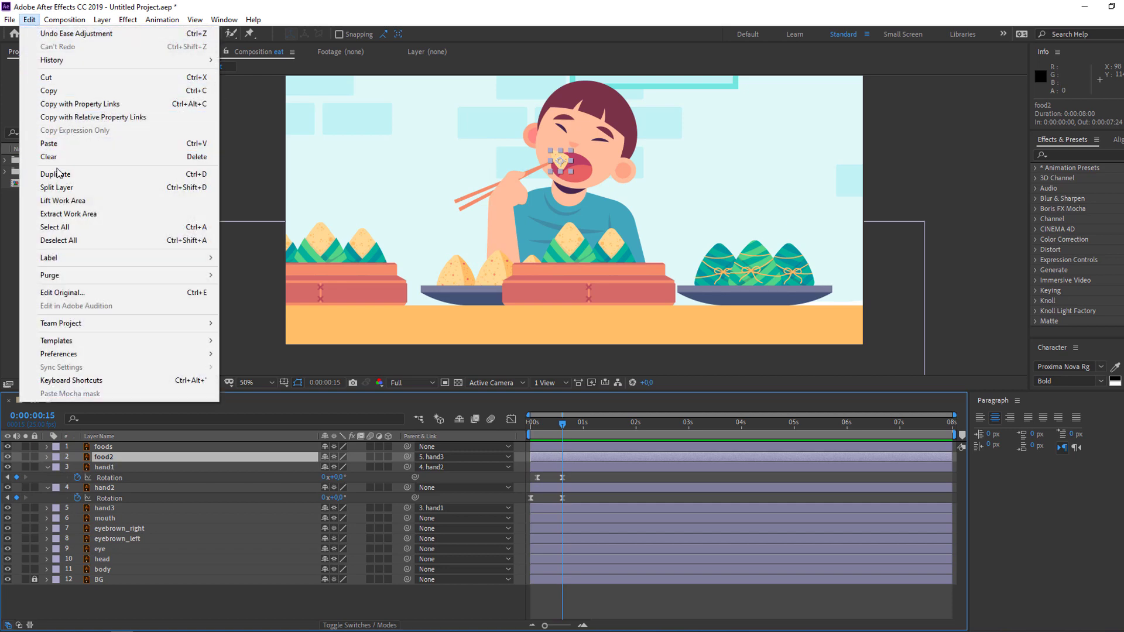
left_click(55, 188)
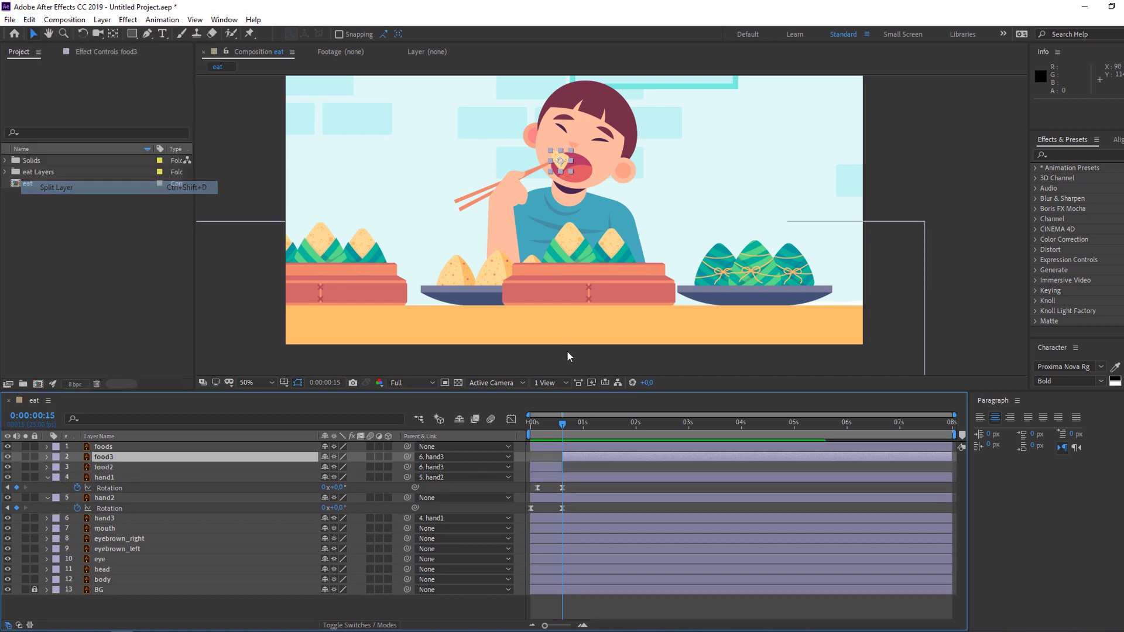
left_click(420, 458)
left_click(455, 269)
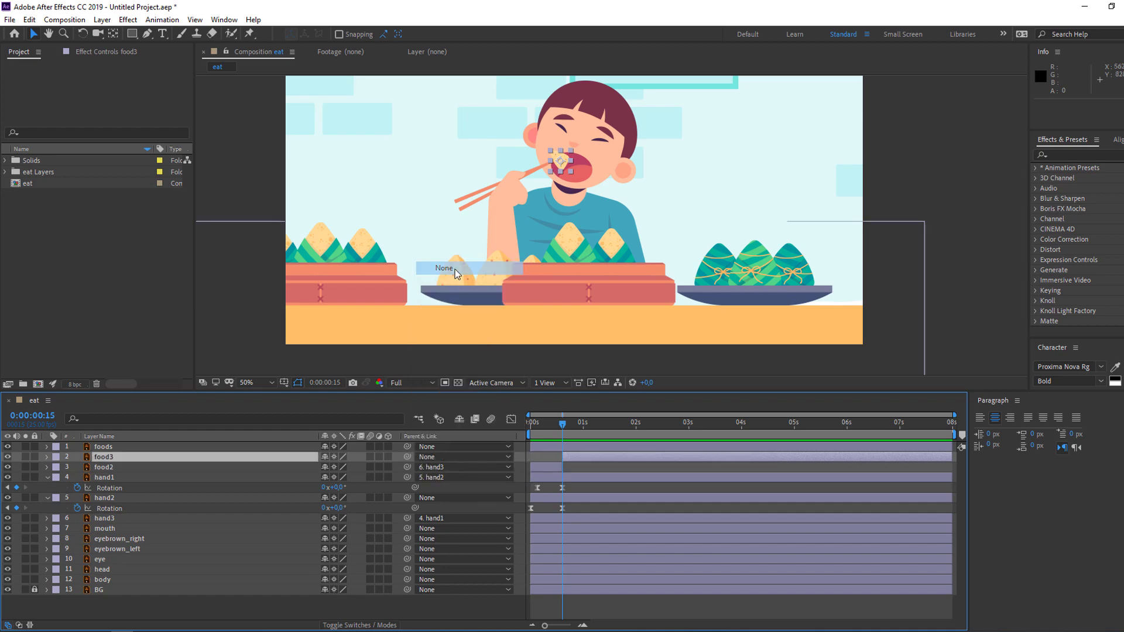
- Move the food3 layer below hand3, directly above the mouth layer, and select the mouth layer
left_click_drag(535, 423, 563, 427)
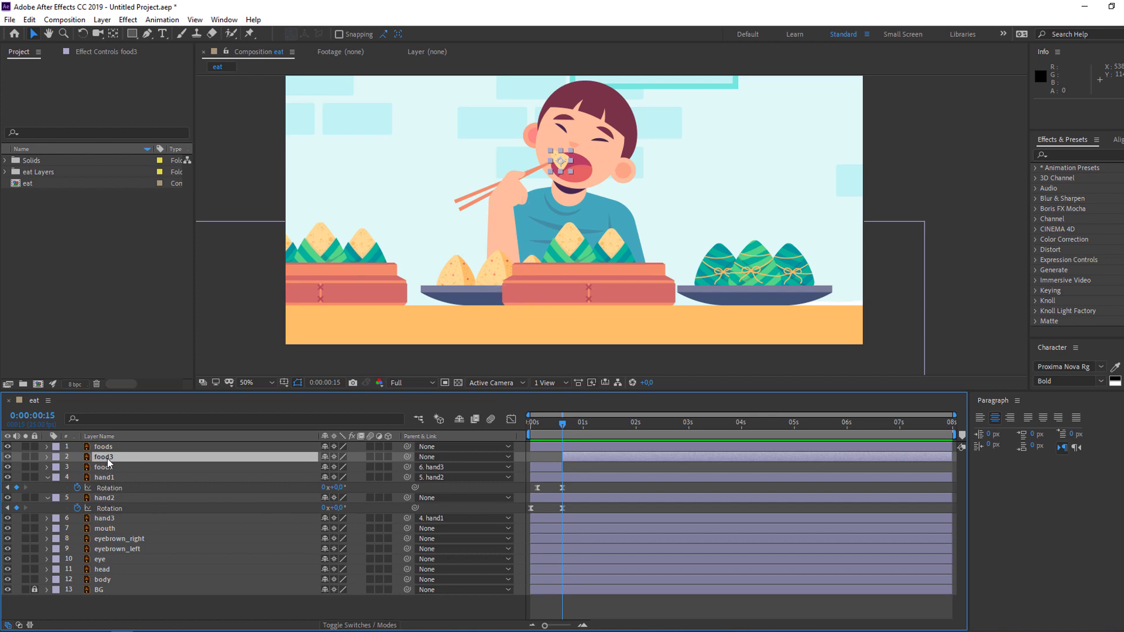
left_click_drag(108, 461, 121, 525)
left_click(111, 529)
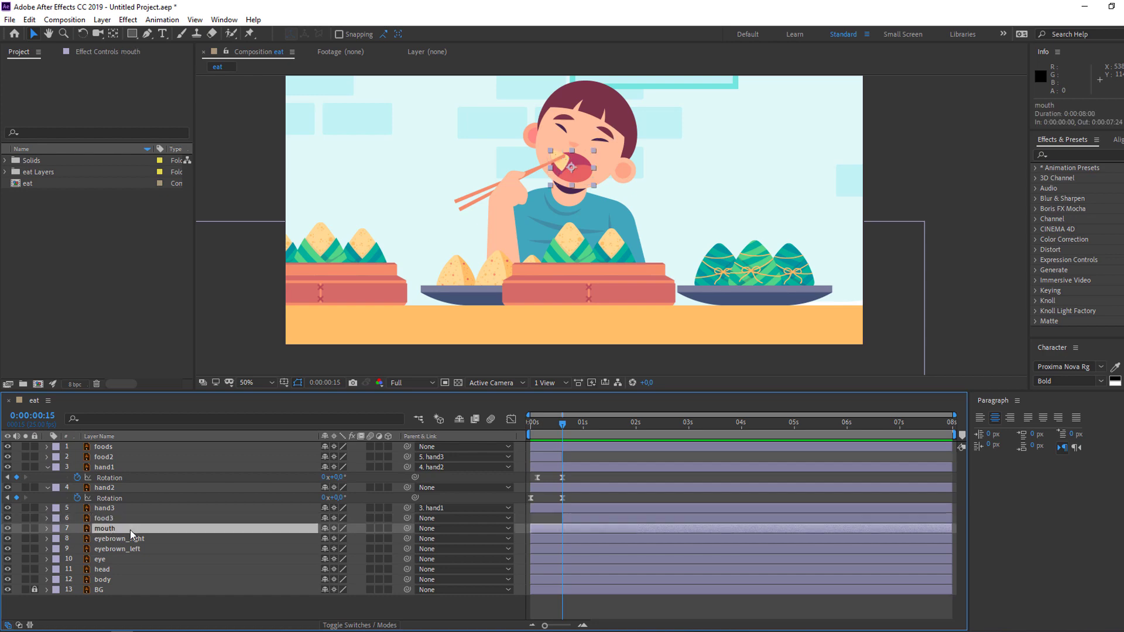
- Duplicate the mouth layer and place the copy directly above food3
key("ctrl+d")
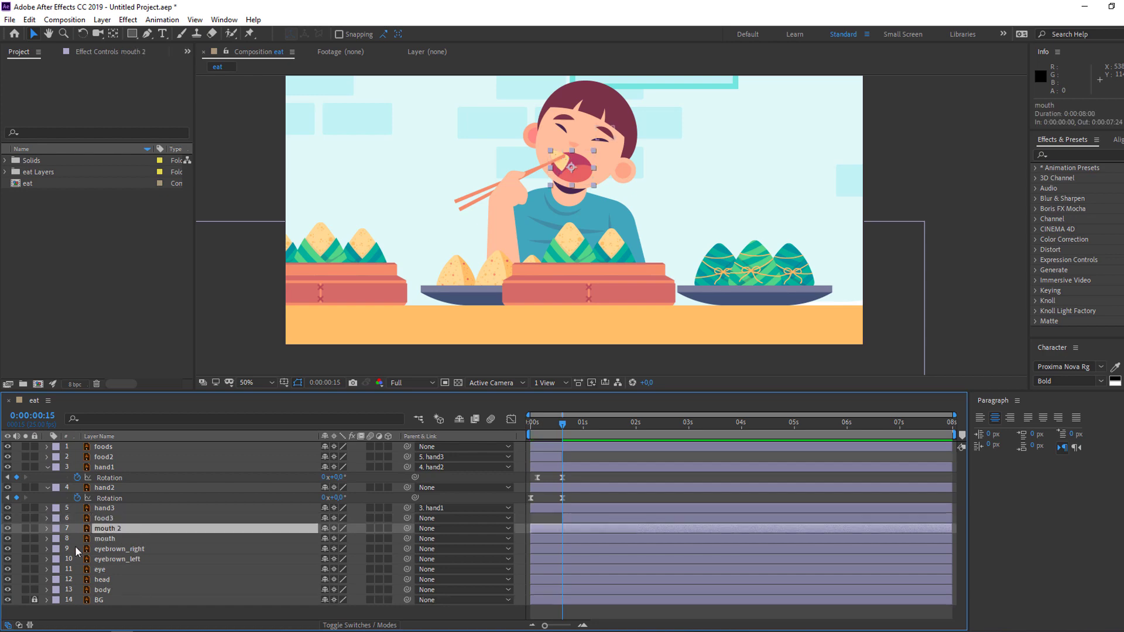
left_click_drag(104, 531, 107, 517)
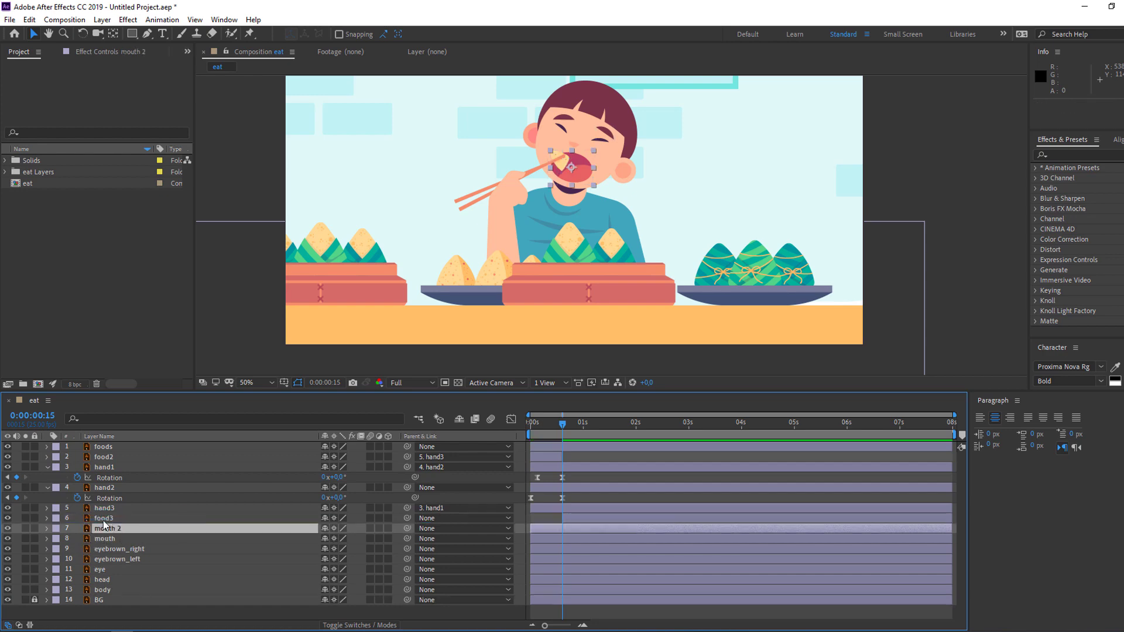
left_click(108, 529)
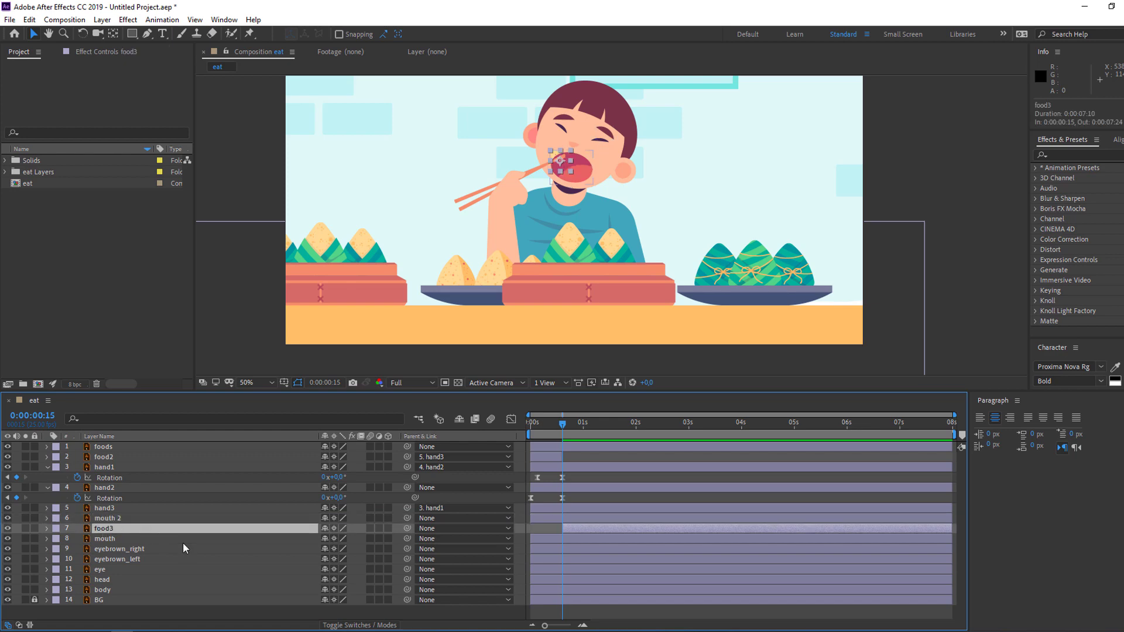
- Set food3's track matte to Alpha Matte "mouth 2" and check the masking around frame 15
left_click(356, 626)
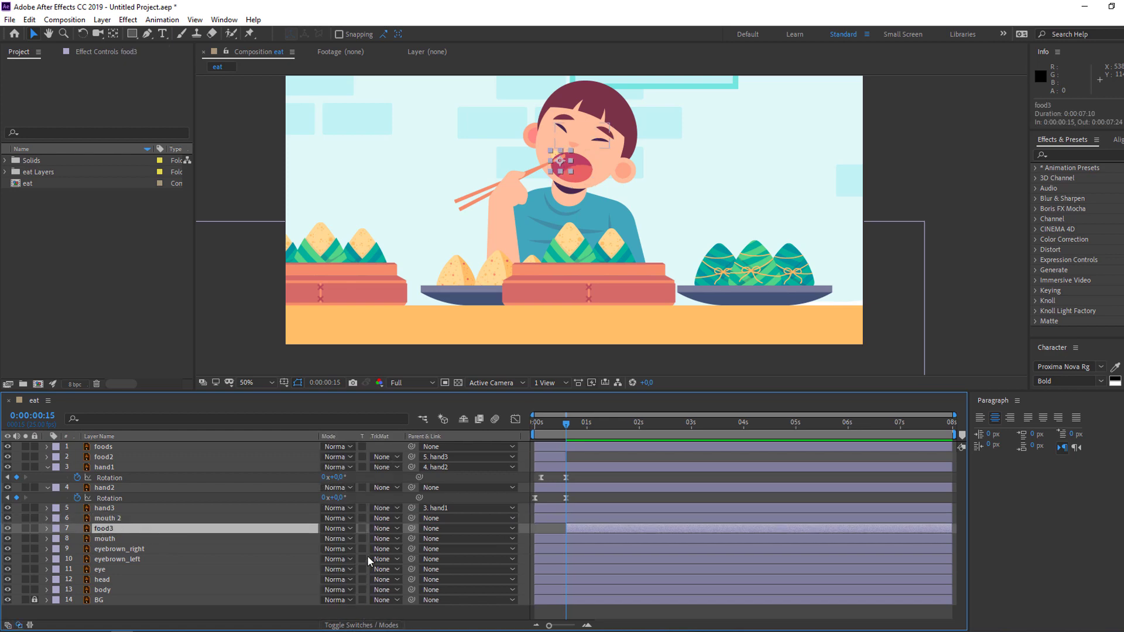
left_click(383, 529)
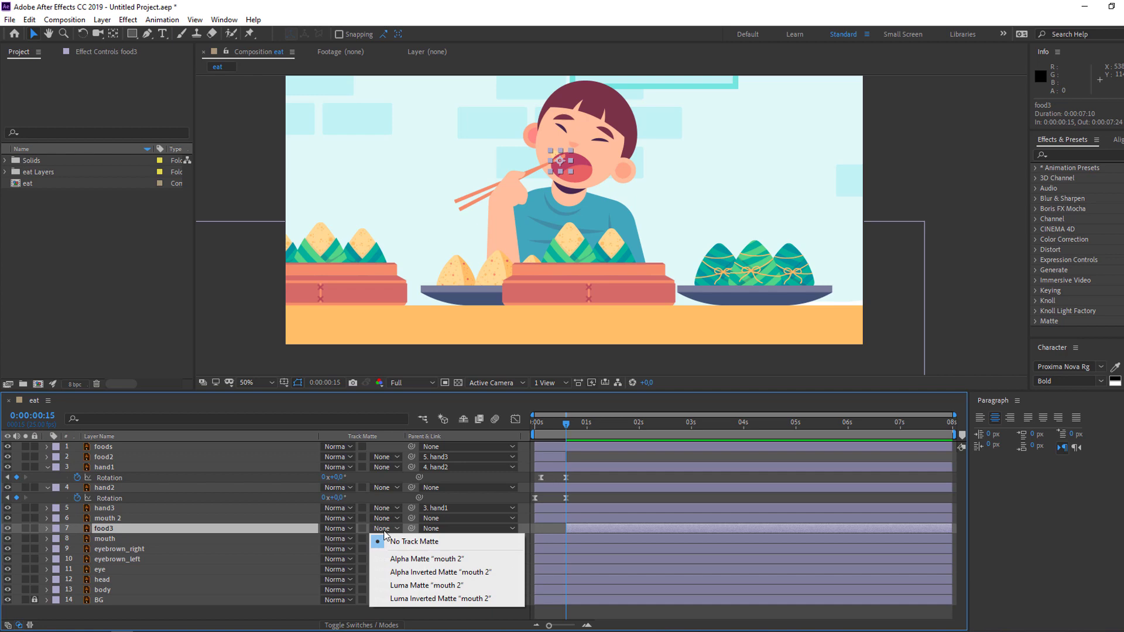
left_click(413, 559)
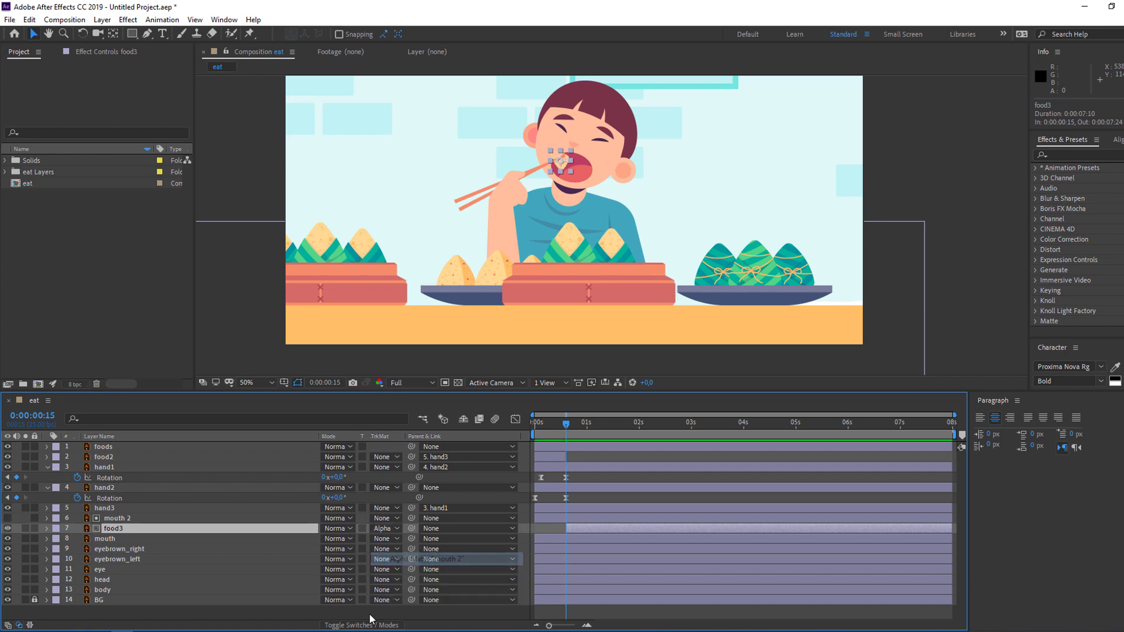
left_click(579, 456)
left_click_drag(550, 422, 566, 423)
- Reveal the mouth layer's Scale and parent the mouth 2 layer to mouth
left_click(120, 528)
left_click(107, 542)
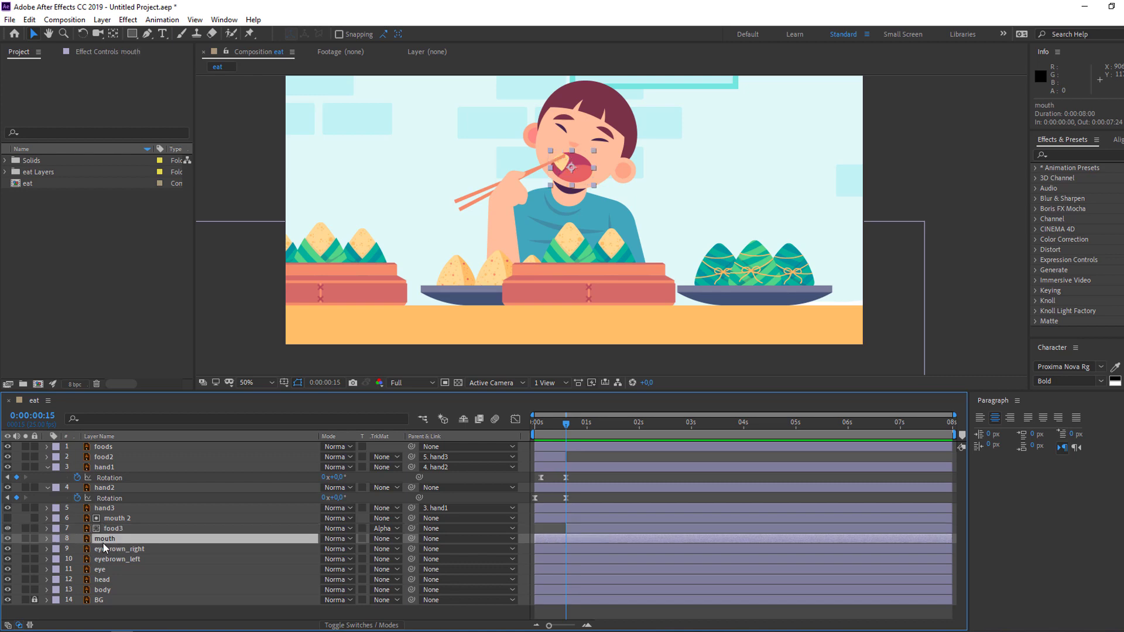
key("s")
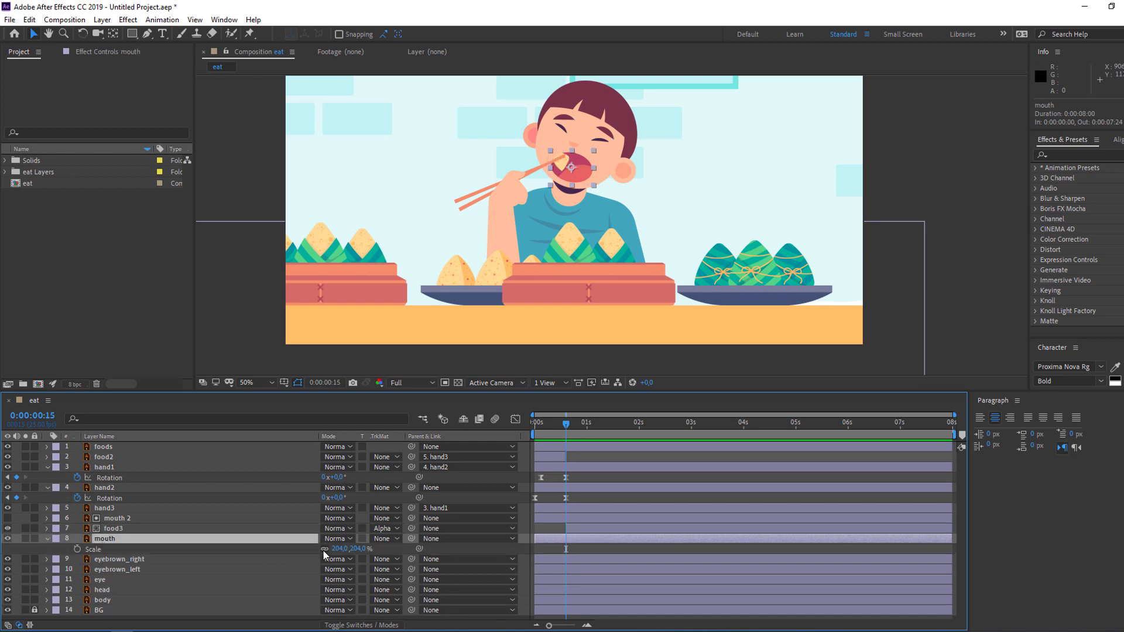
left_click(117, 520)
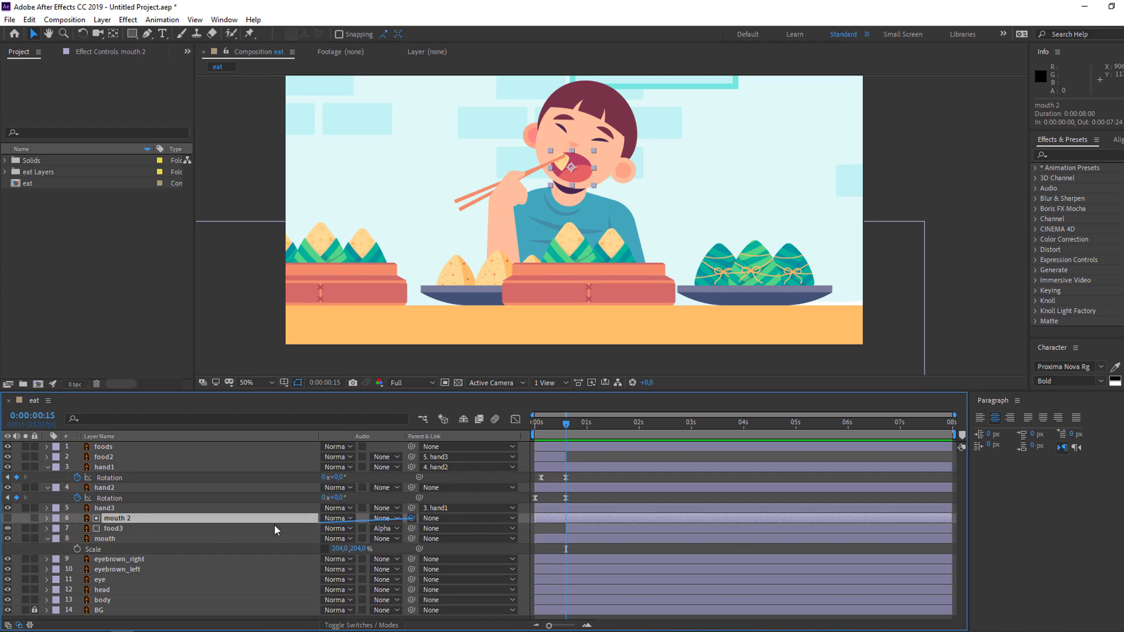
left_click_drag(274, 524, 104, 537)
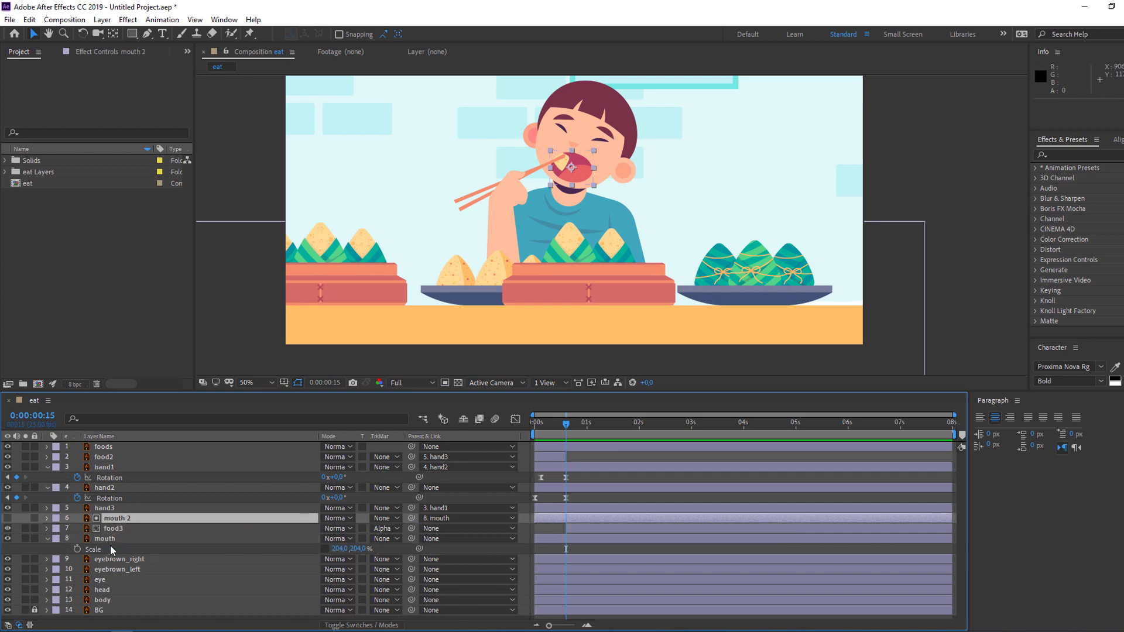
- Keyframe the mouth's scale at frame 15 and set it non-proportionally to 204, 16% at frame 19
left_click(110, 548)
mouse_move(357, 548)
left_mouse_down()
mouse_move(242, 554)
mouse_move(351, 548)
left_mouse_up()
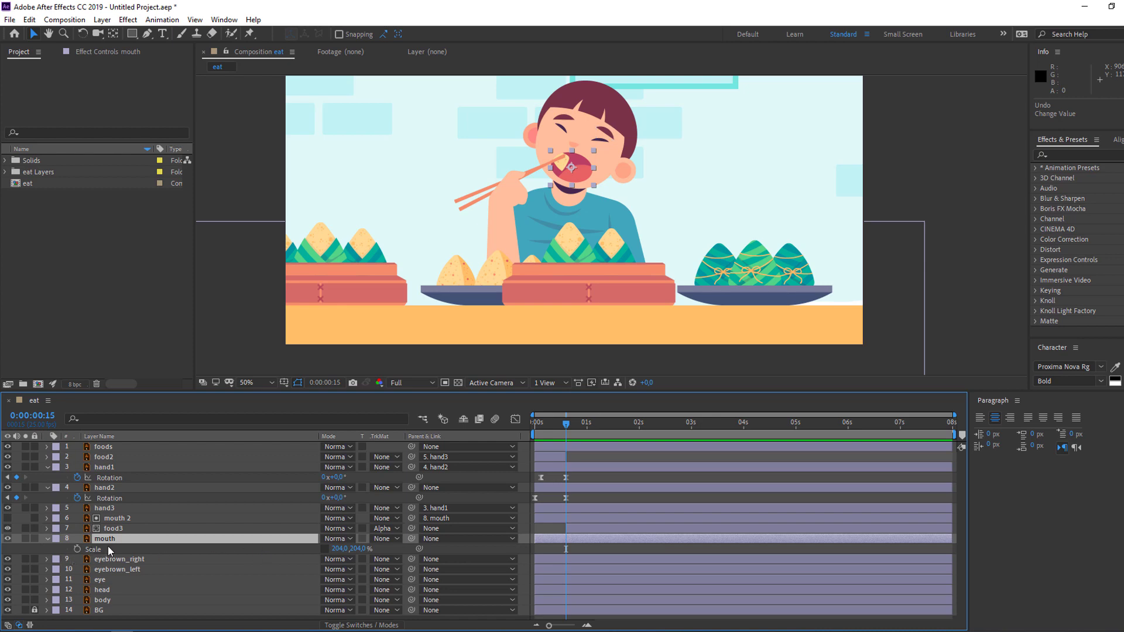
left_click(76, 549)
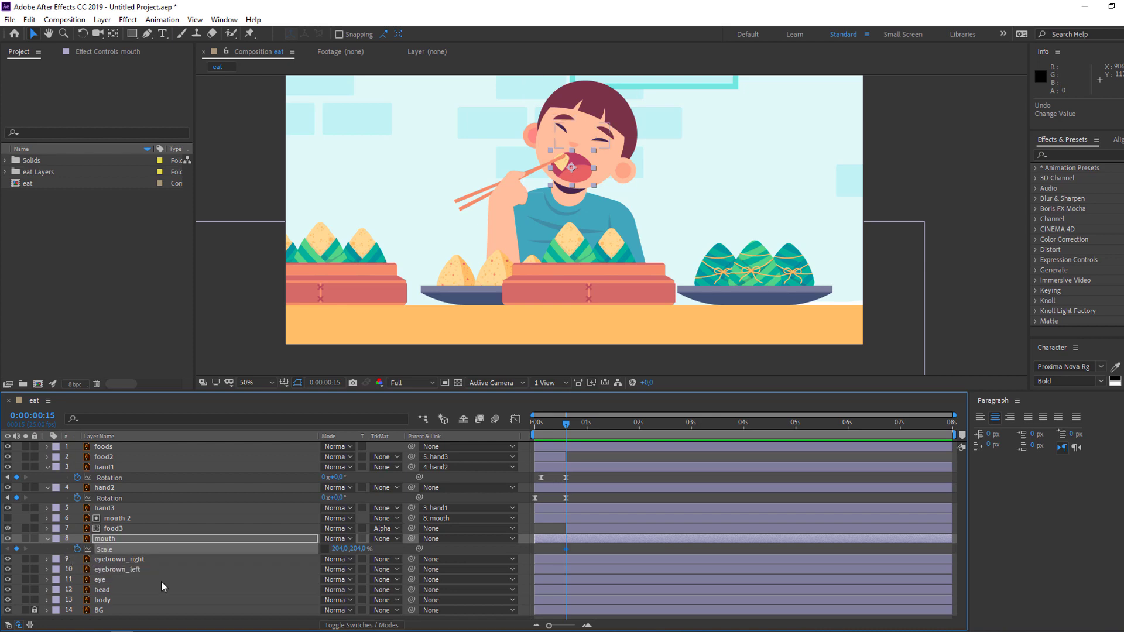
key("Page_Down")
key("Page_Down")
key("Page_Down")
key("Page_Down")
left_click_drag(361, 549, 263, 561)
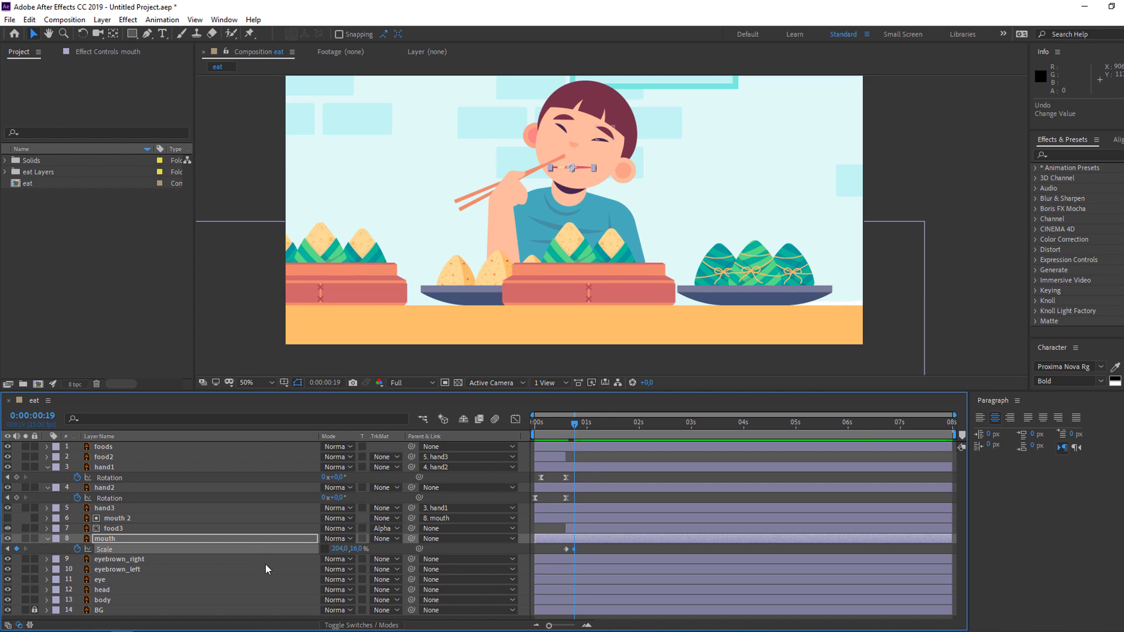
- Set the mouth's scale to 204, 96% at frame 23 and preview the chewing motion
key("Page_Down")
key("Page_Down")
key("Page_Down")
key("Page_Down")
left_click_drag(354, 549, 394, 534)
key("space")
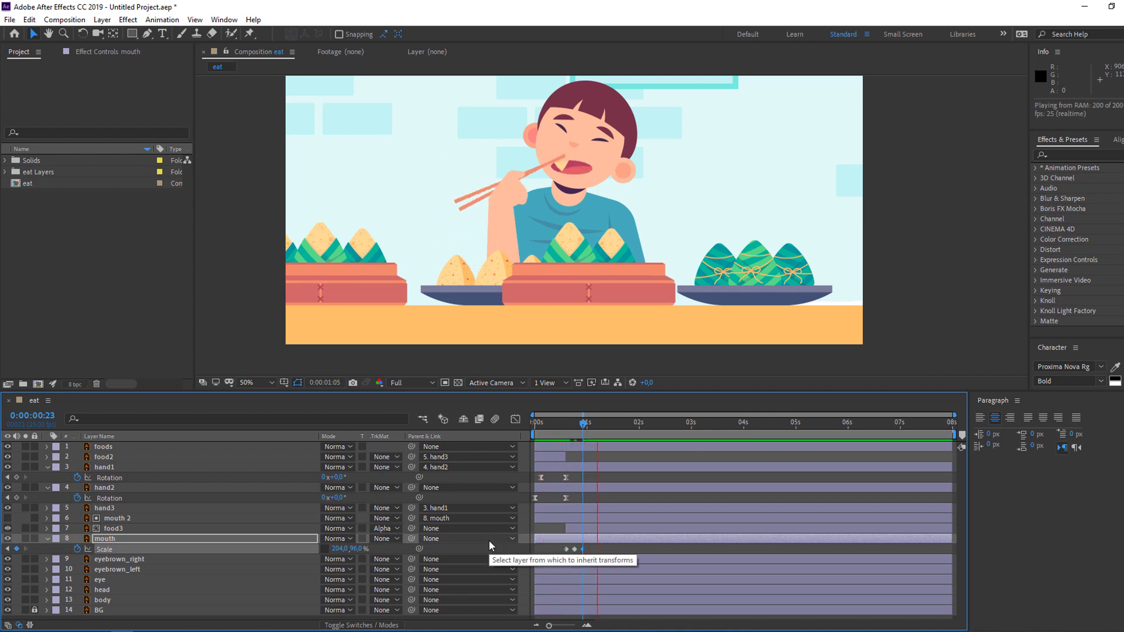
key("space")
- Stretch the three mouth scale keyframes apart so the last one falls at about 1:09
left_click_drag(593, 547, 559, 554)
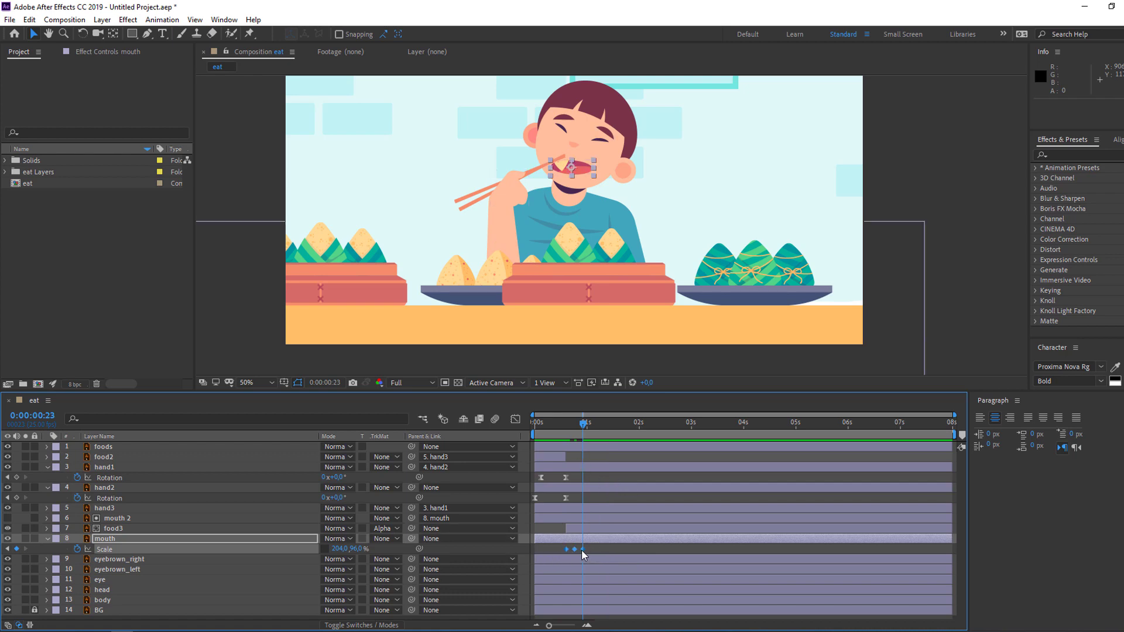
left_click_drag(582, 551, 606, 550)
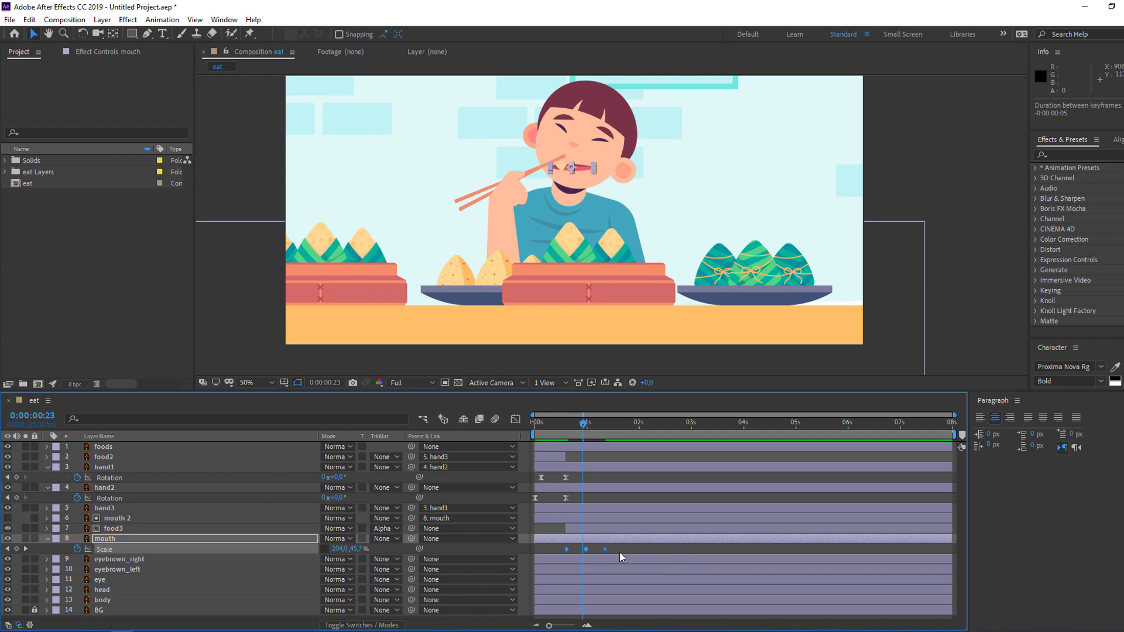
left_click(620, 551)
- Add mouth scale keyframes continuing the chewing, with 204, 26% at 1:17 and 204, 7% at 2:10
key("k")
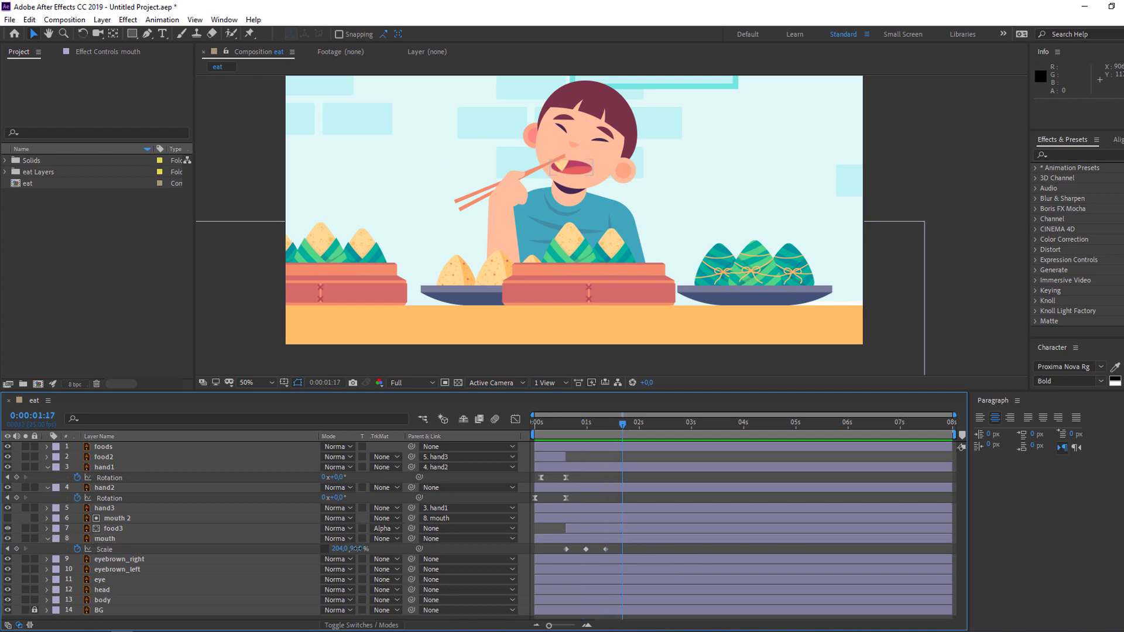
left_click_drag(357, 549, 319, 553)
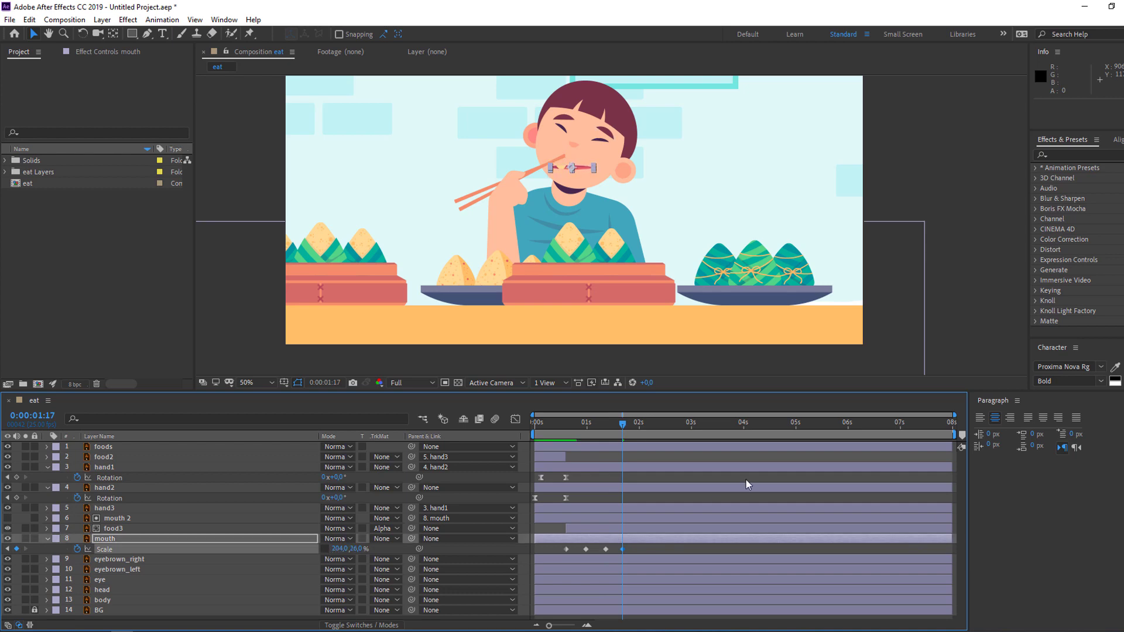
left_click_drag(590, 433, 628, 431)
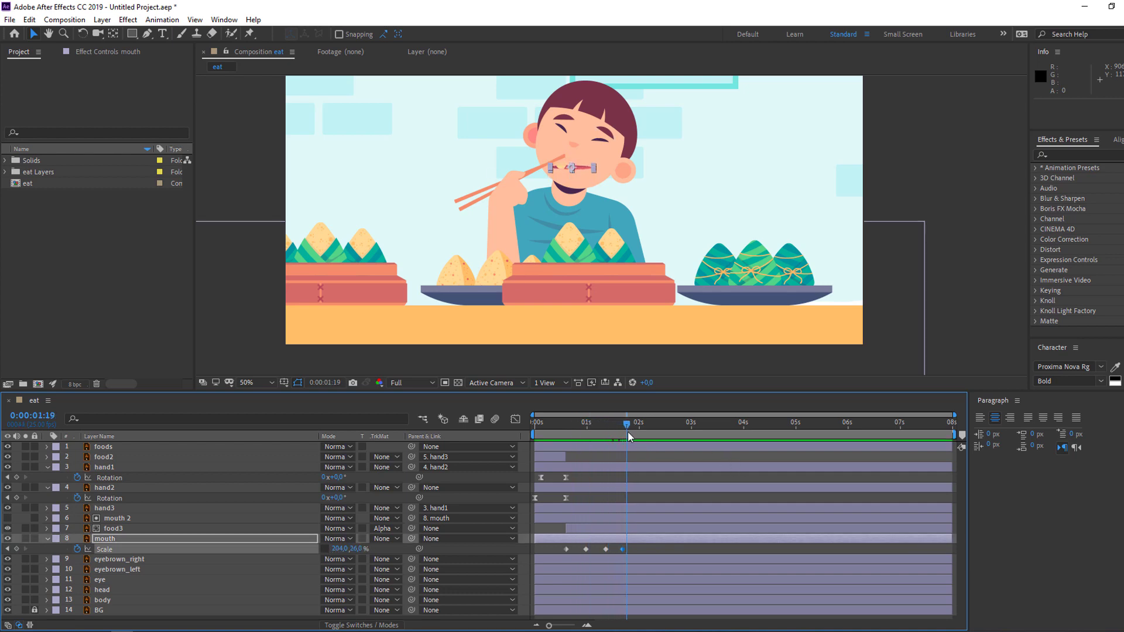
left_click_drag(357, 553, 317, 552)
left_click(660, 433)
- Apply Easy Ease to all mouth scale keyframes and preview the animation
left_click_drag(667, 556, 559, 552)
right_click(567, 553)
mouse_move(616, 545)
left_click(737, 462)
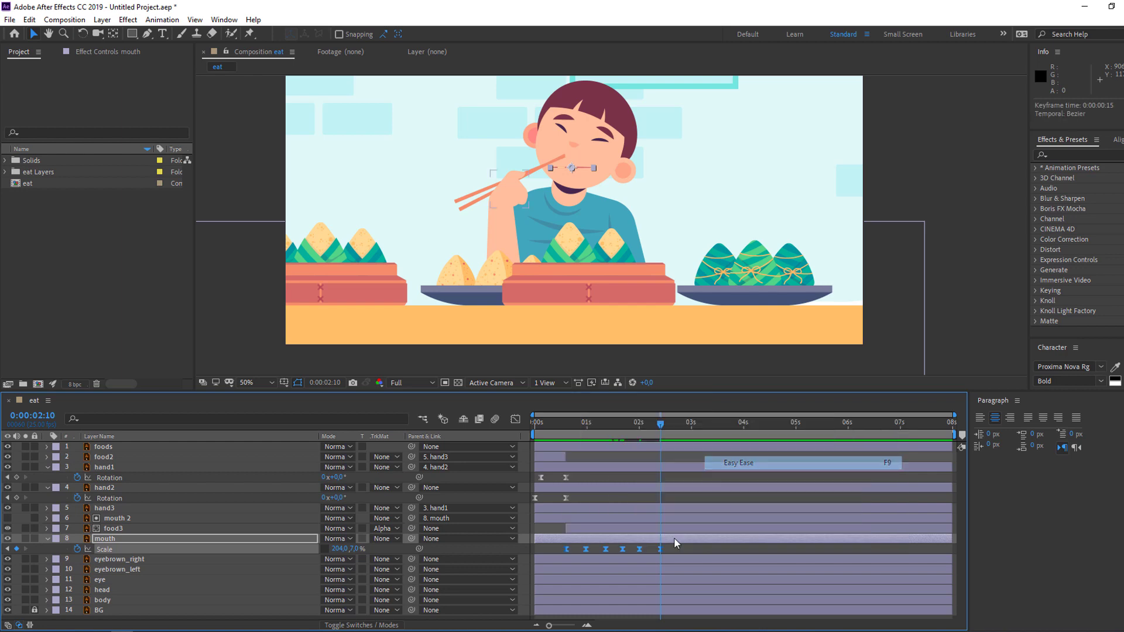
left_click(674, 546)
key("space")
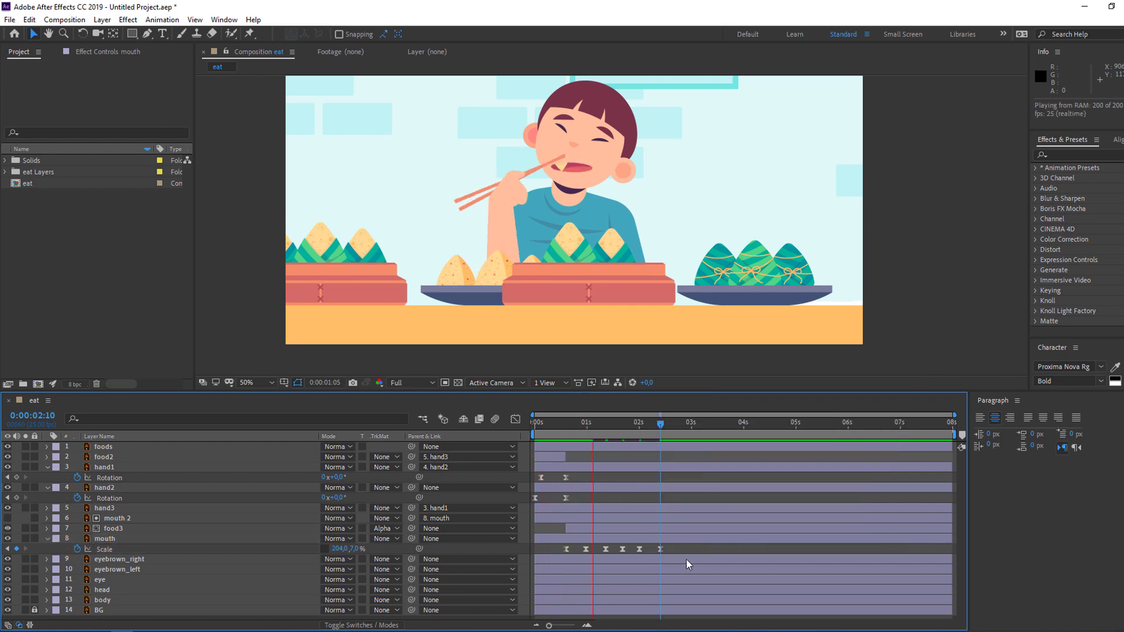
key("space")
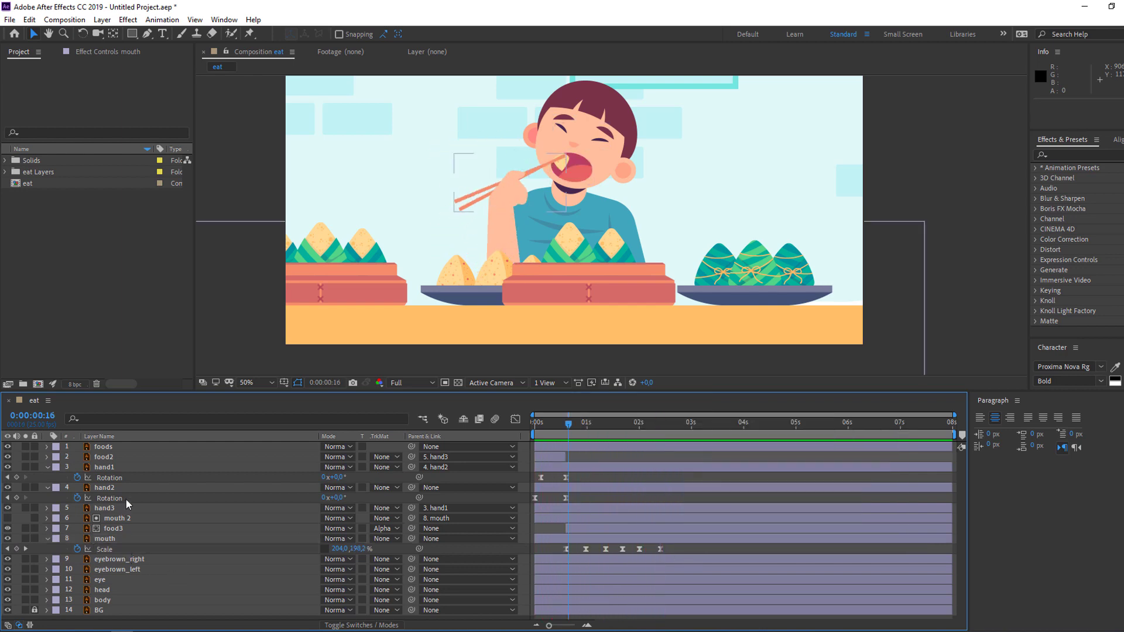
- Start position and scale keyframes for the food3 layer at frame 20
left_click(118, 529)
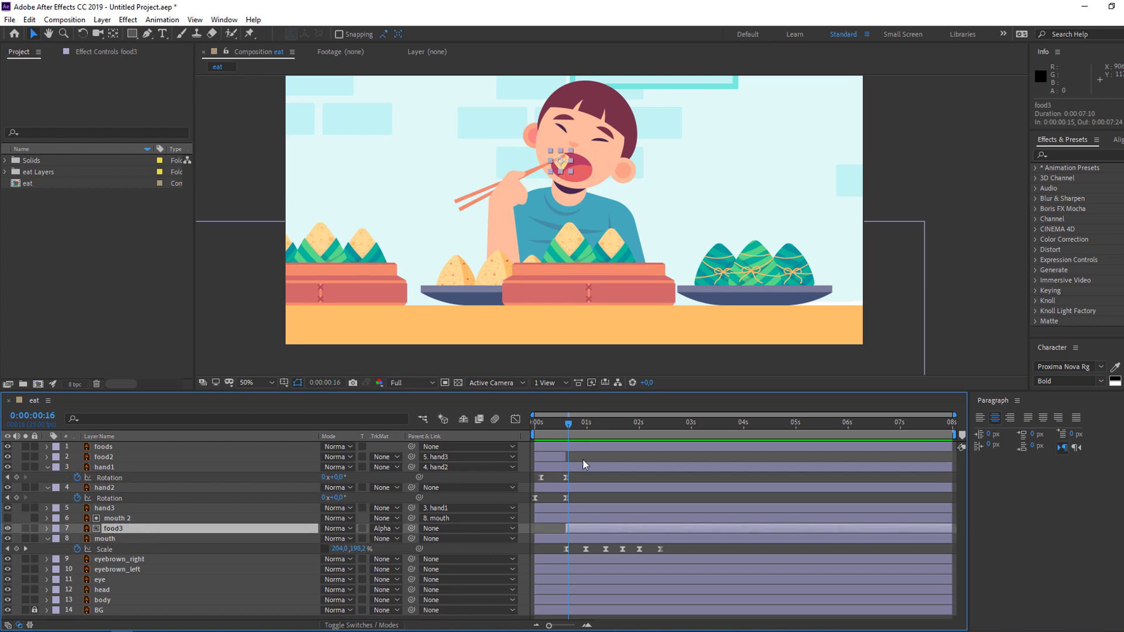
key("p")
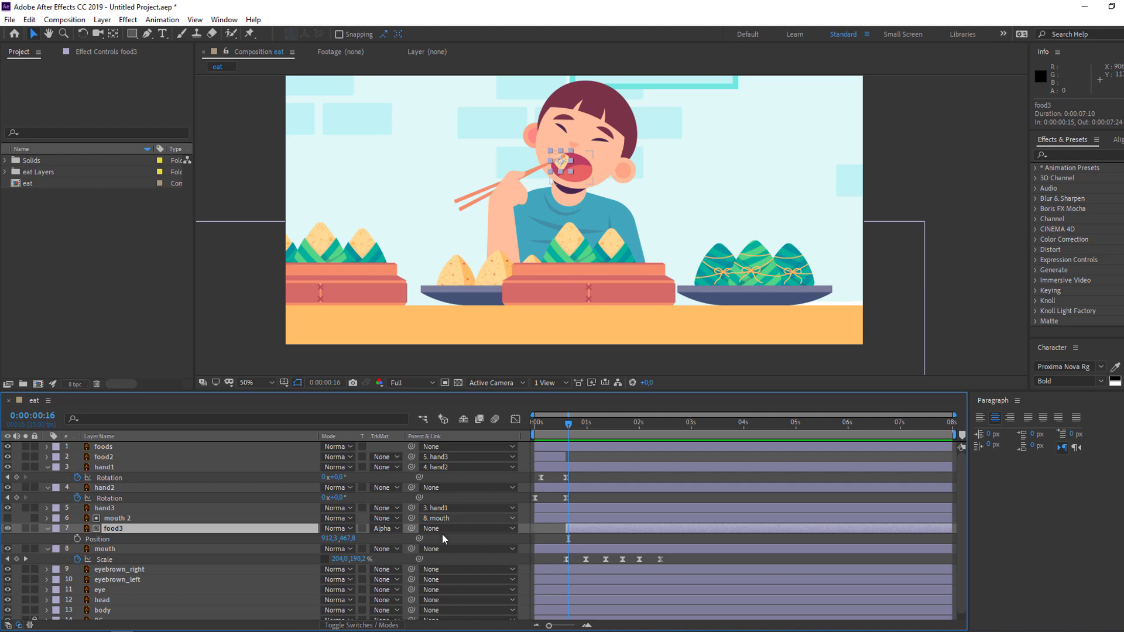
key("shift+s")
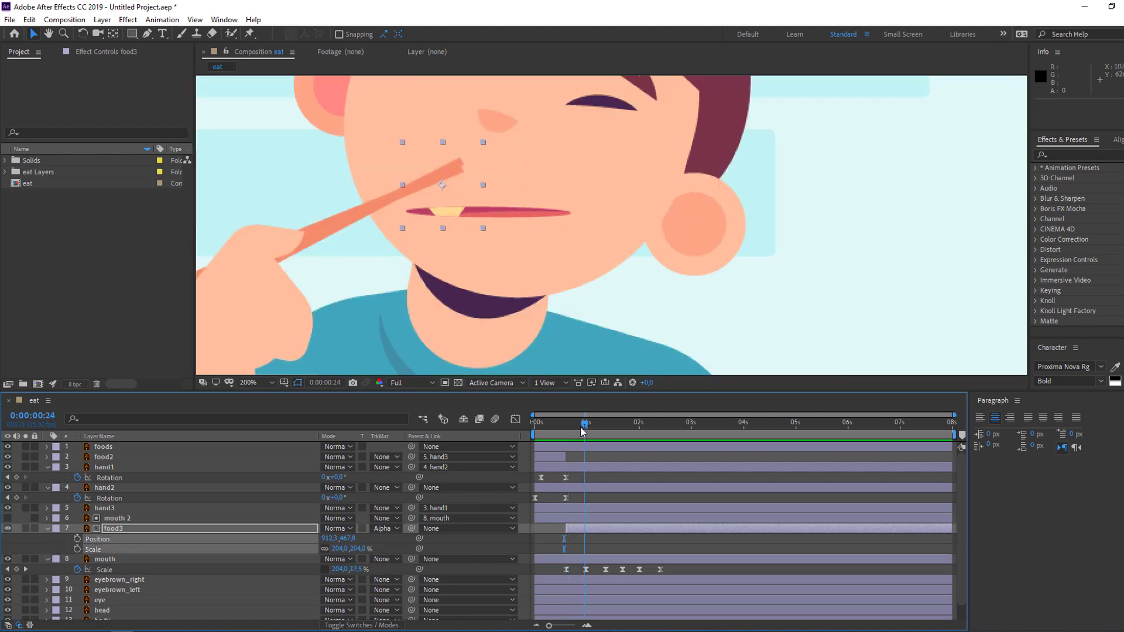
left_click_drag(582, 432, 577, 431)
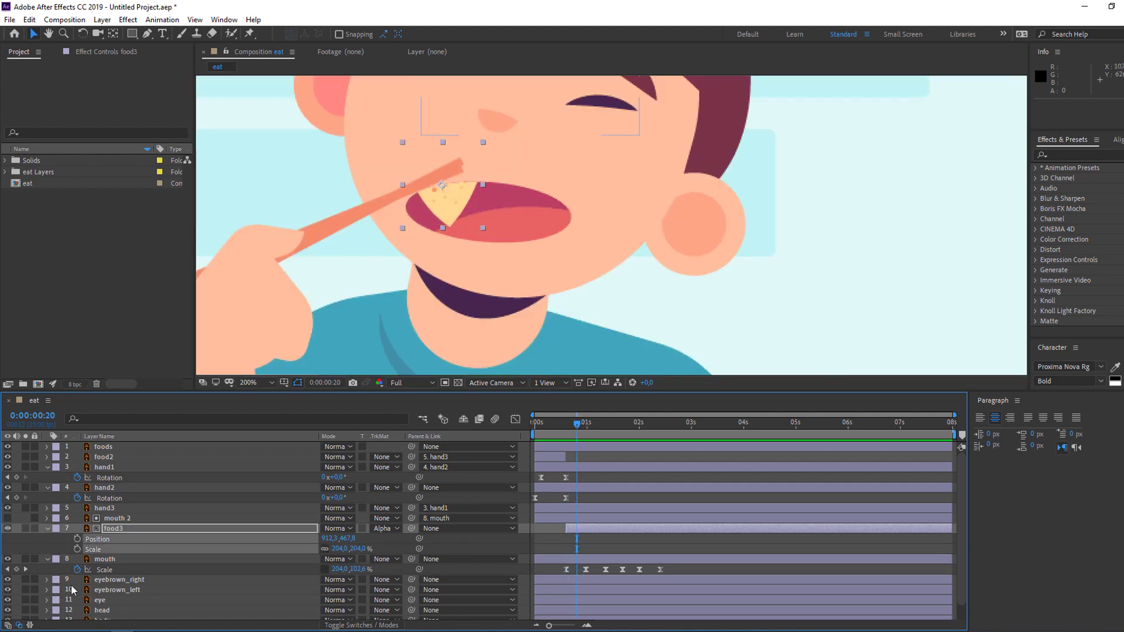
left_click(77, 549)
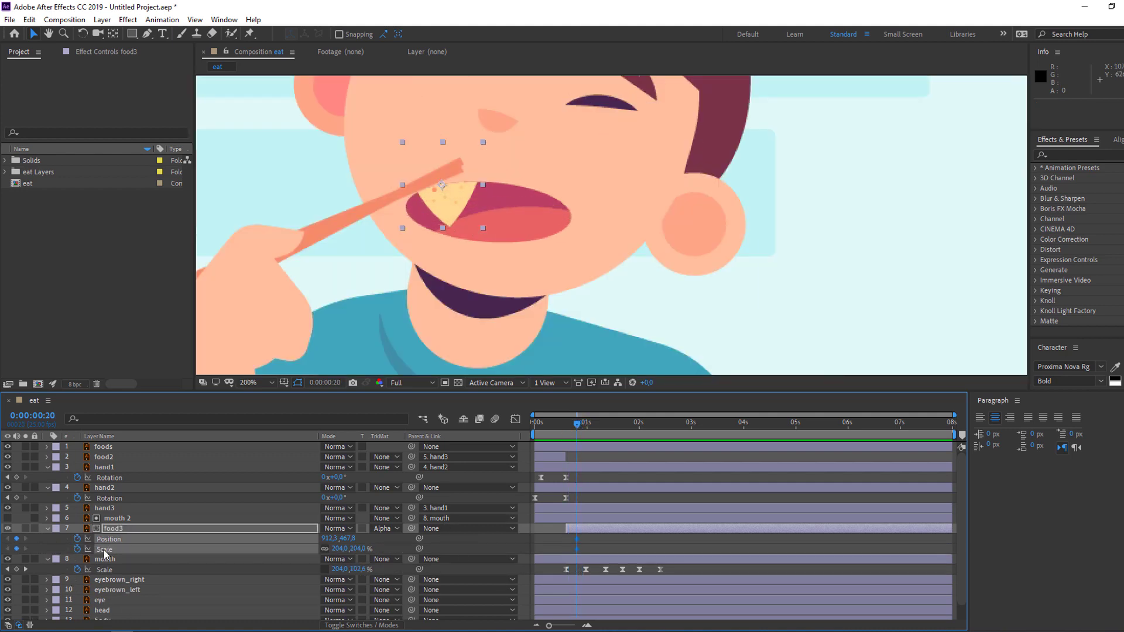
- At 1:00, set food3's scale to 170% and its position to 944.3, 479.8, and preview the movement
left_click_drag(576, 429, 587, 431)
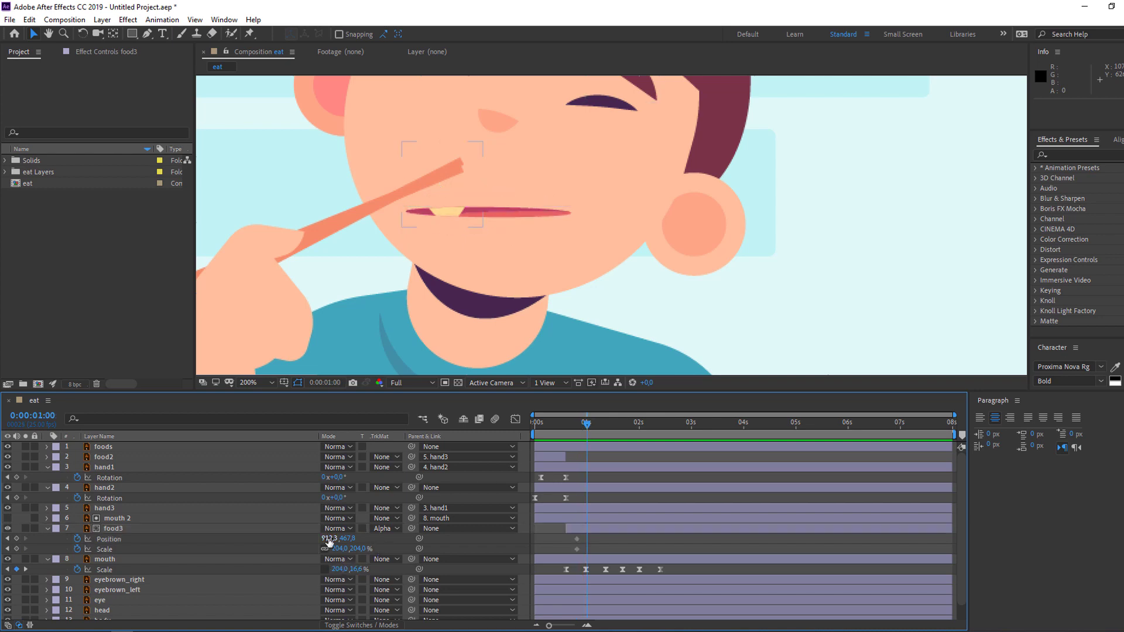
mouse_move(331, 538)
left_mouse_down()
mouse_move(352, 538)
mouse_move(326, 549)
left_mouse_up()
mouse_move(487, 223)
left_mouse_down()
mouse_move(489, 233)
mouse_move(500, 220)
left_mouse_up()
key("ctrl+z")
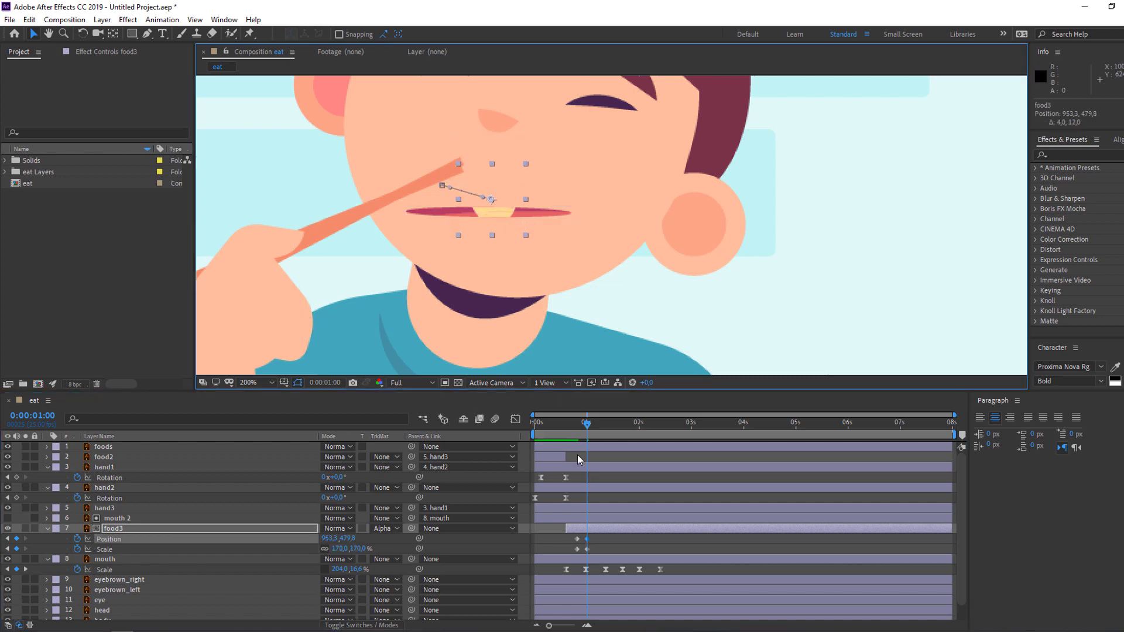
left_click_drag(571, 423, 589, 430)
left_click_drag(331, 544, 322, 539)
key("space")
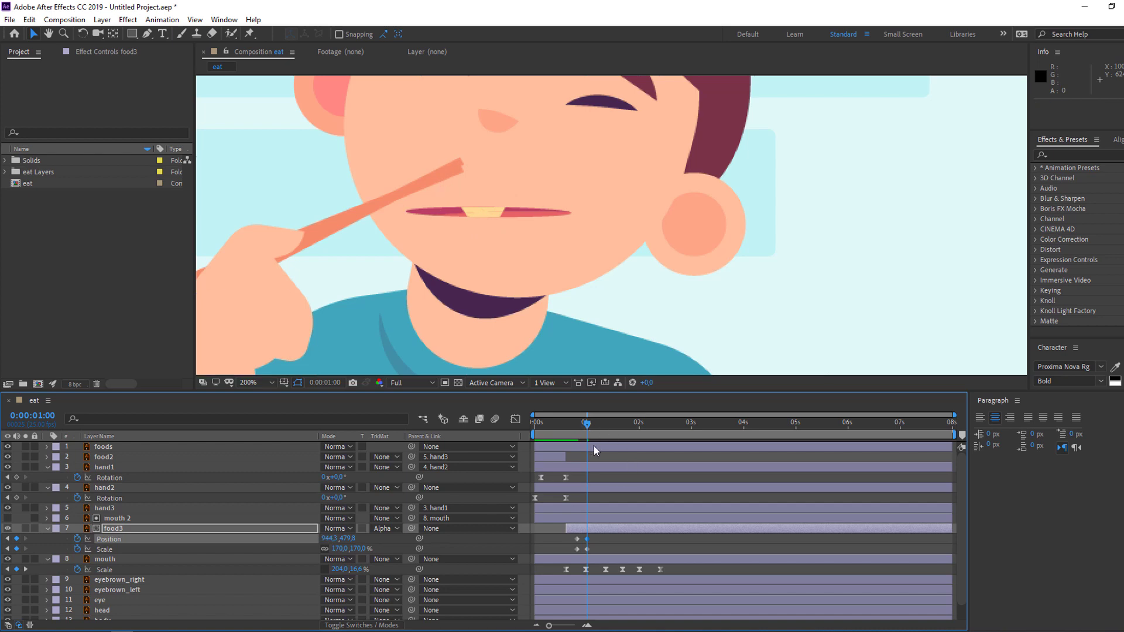
key("space")
- Add hold-in-place position and scale keyframes for food3 at 1:07 with the values unchanged
left_click_drag(587, 424, 605, 431)
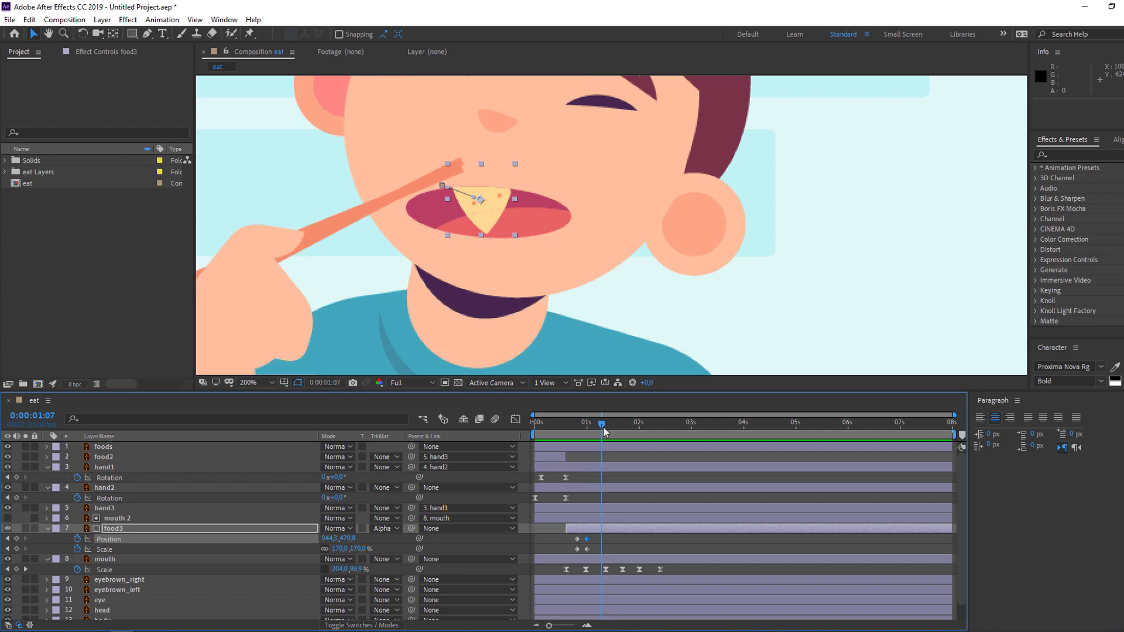
left_click(16, 538)
left_click(16, 549)
- At 1:14, scale food3 to 131% and move it to position 961.8, 503.3
left_click_drag(602, 430, 621, 433)
left_click_drag(338, 549, 315, 549)
left_click_drag(480, 219, 500, 244)
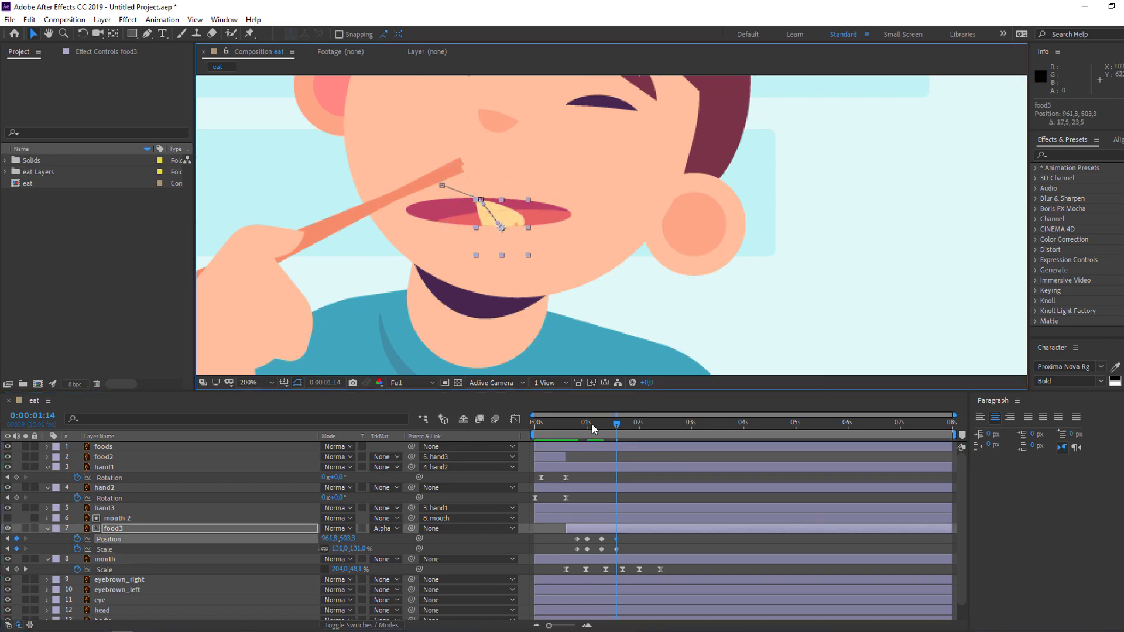
- Shrink food3 to 88% at position 949.6, 503.3 at 1:21, set its scale to 0% at 2:04, and preview
mouse_move(613, 429)
left_mouse_down()
mouse_move(597, 429)
mouse_move(631, 429)
left_mouse_up()
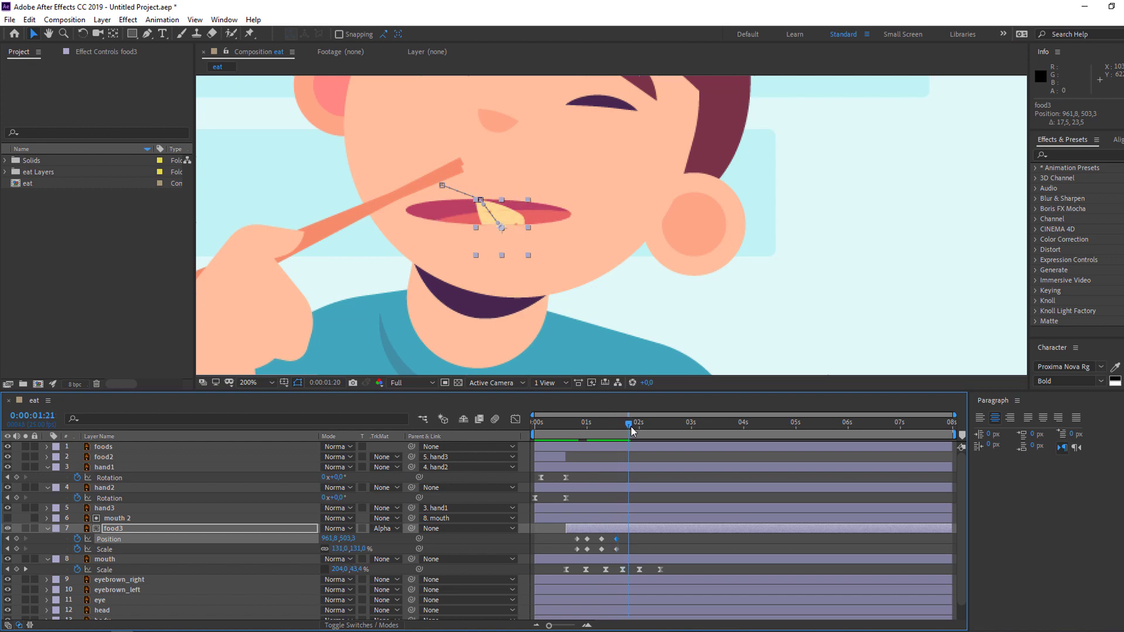
left_click_drag(342, 553, 320, 540)
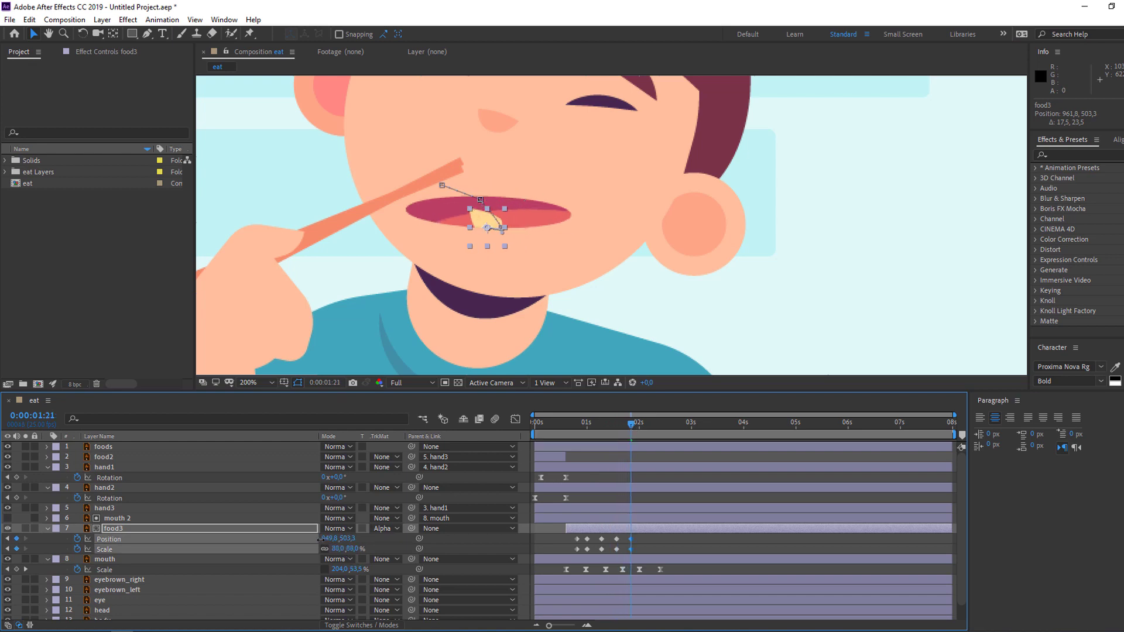
left_click_drag(612, 429, 648, 429)
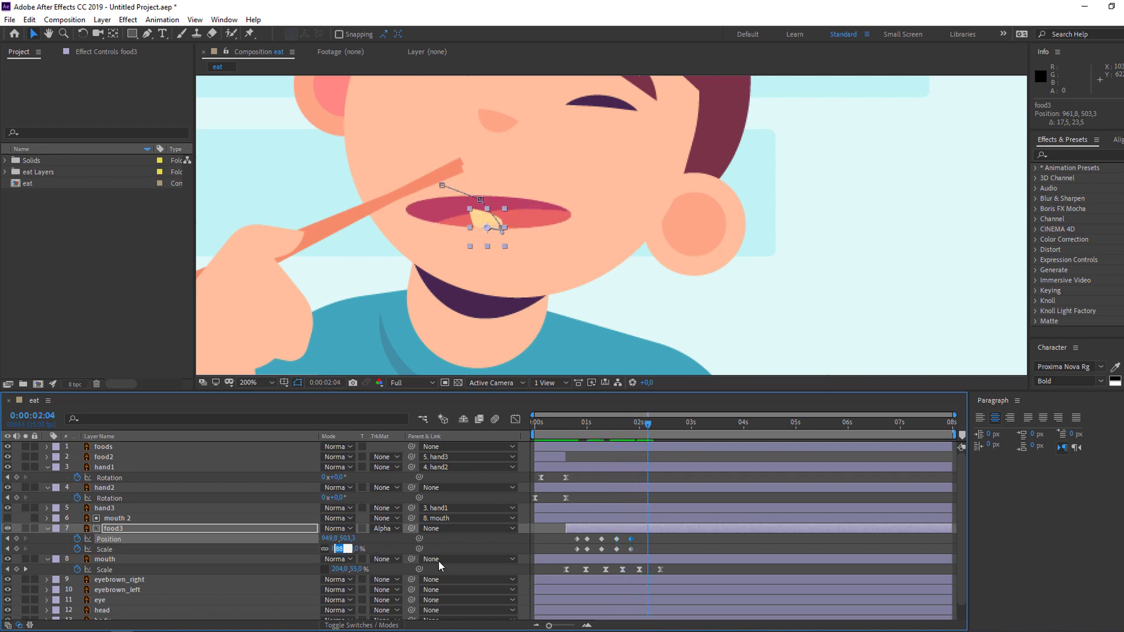
type("0")
key("Return")
key("space")
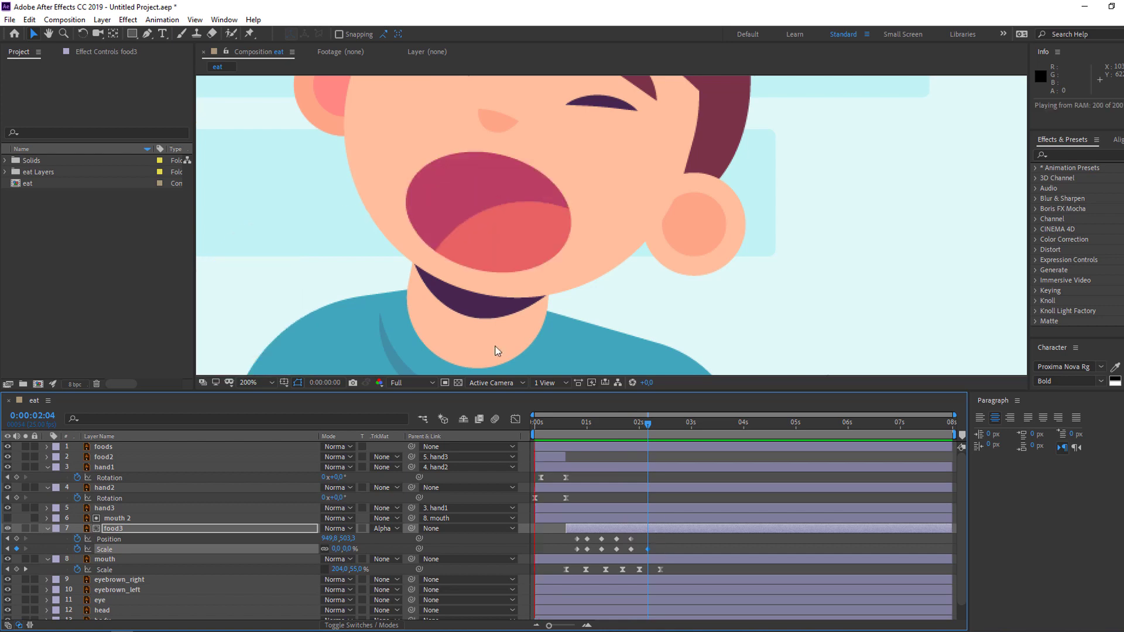
scroll(450, 307, "down", 1)
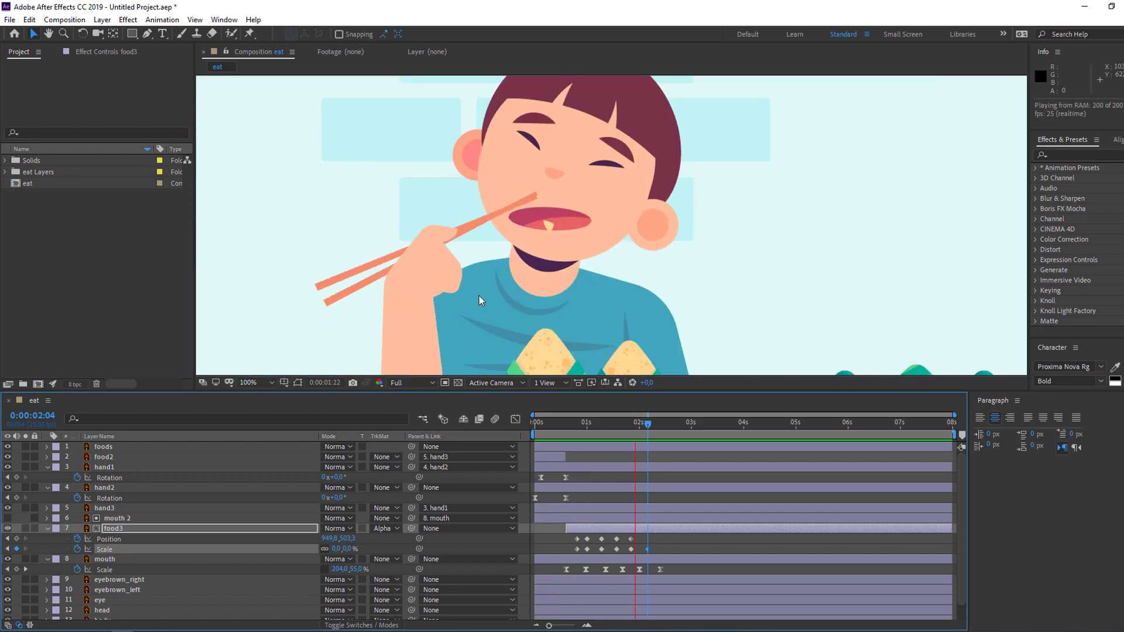
scroll(479, 296, "down", 1)
scroll(491, 293, "up", 2)
- At 1:24, move food3 to position 968.5, 511.8, shift that position keyframe to 2:04 in line with the last scale keyframe, and preview
left_click(634, 424)
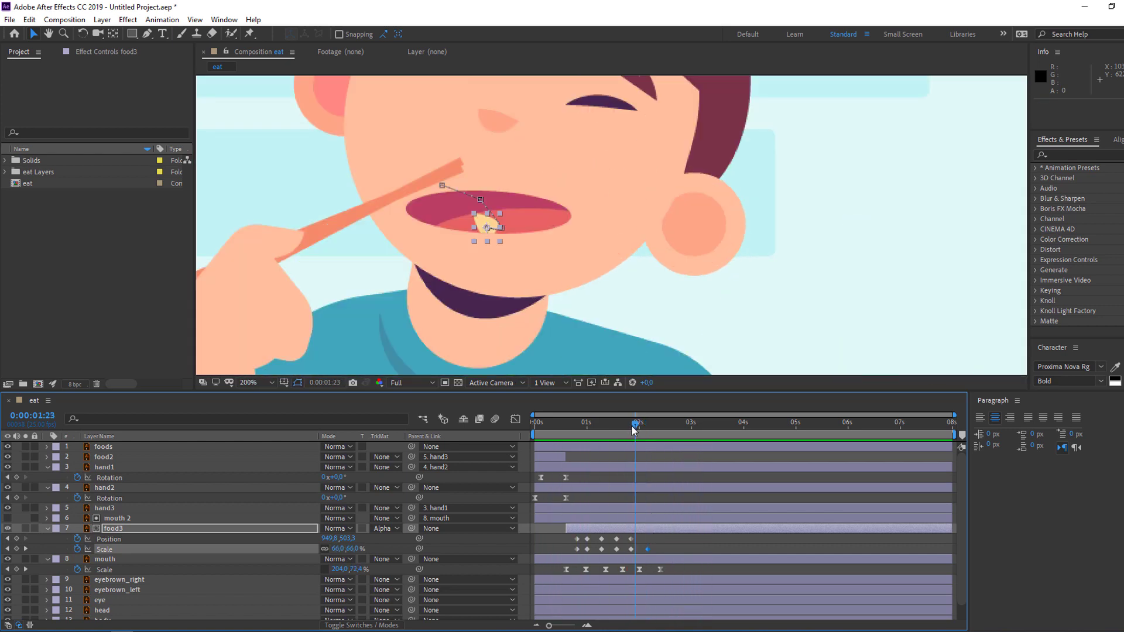
left_click_drag(632, 427, 635, 428)
scroll(436, 299, "up", 1)
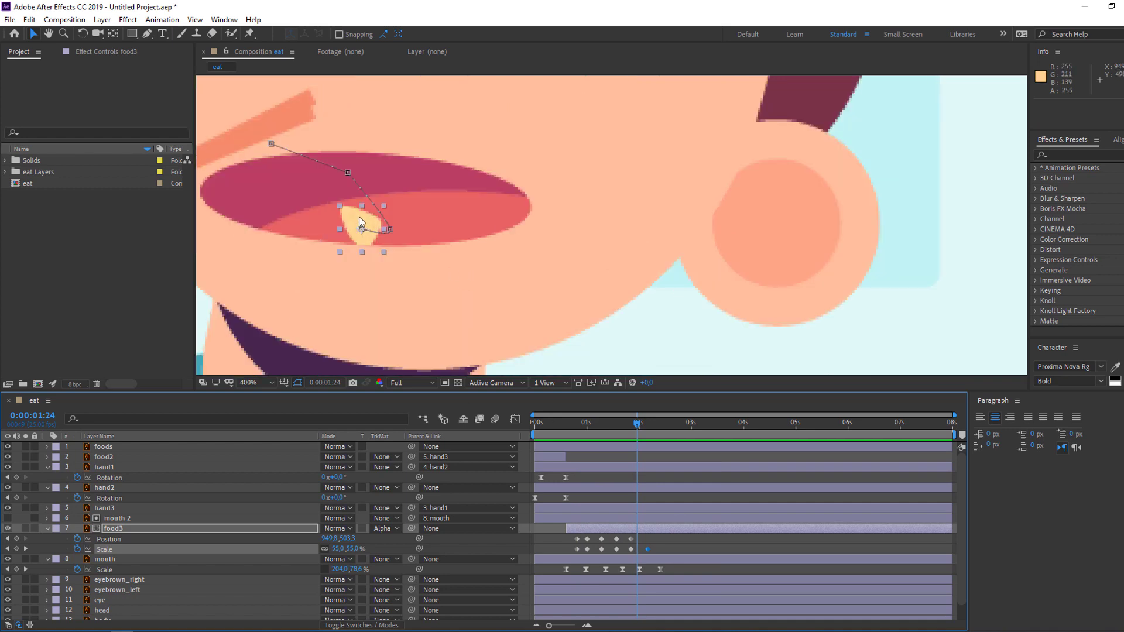
left_click_drag(360, 222, 395, 232)
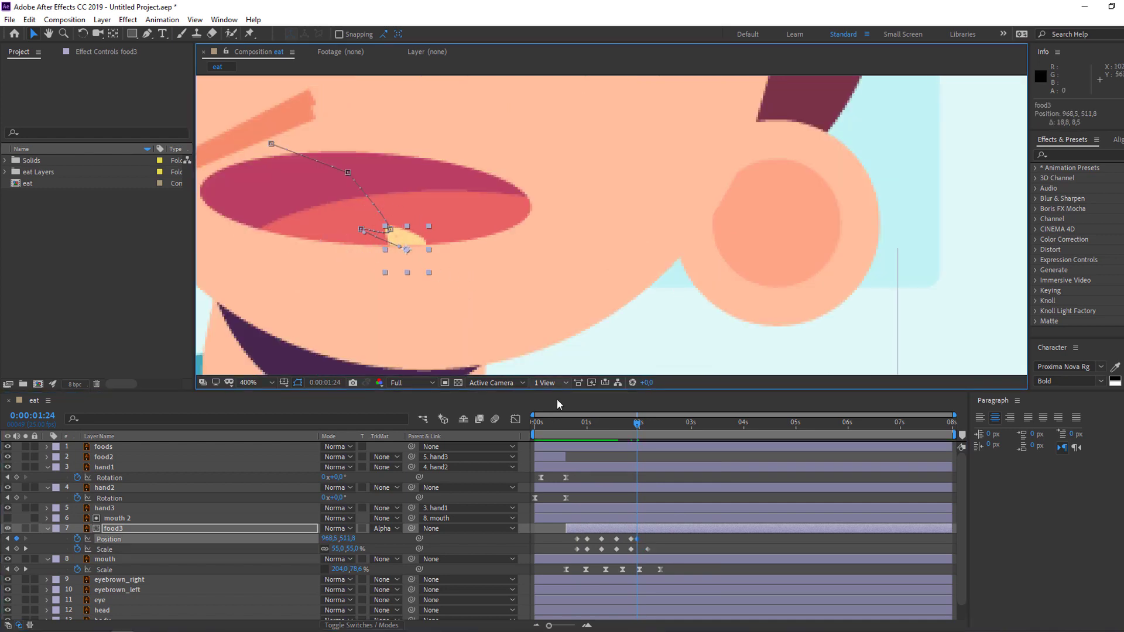
left_click_drag(607, 424, 645, 427)
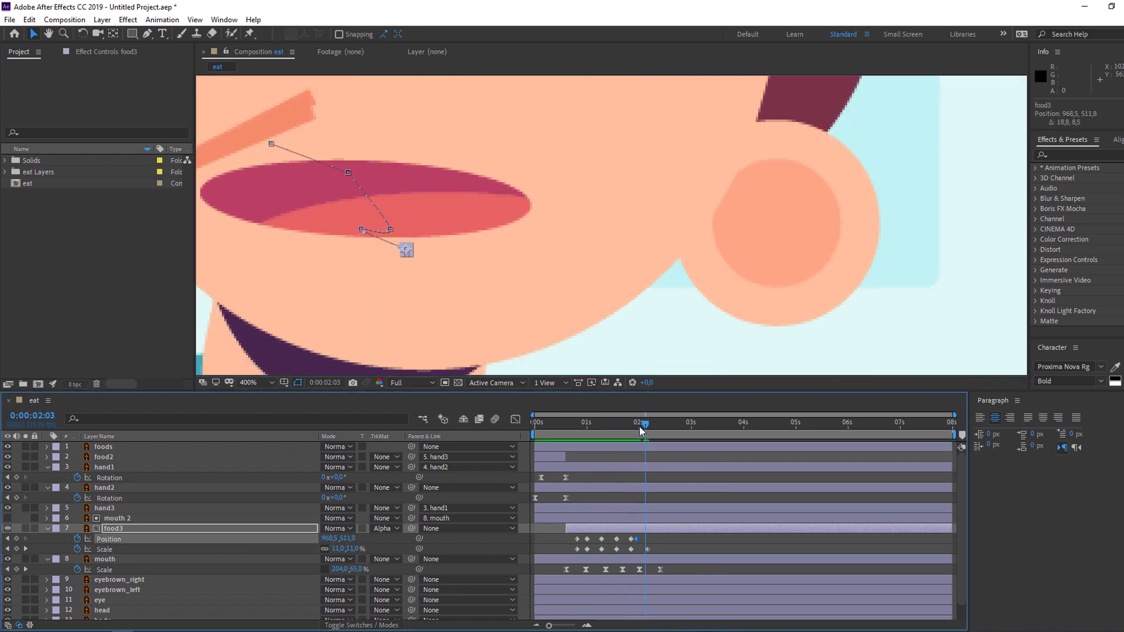
left_click_drag(637, 540, 648, 543)
left_click_drag(629, 424, 641, 428)
scroll(555, 293, "down", 1)
key("space")
scroll(561, 300, "down", 4)
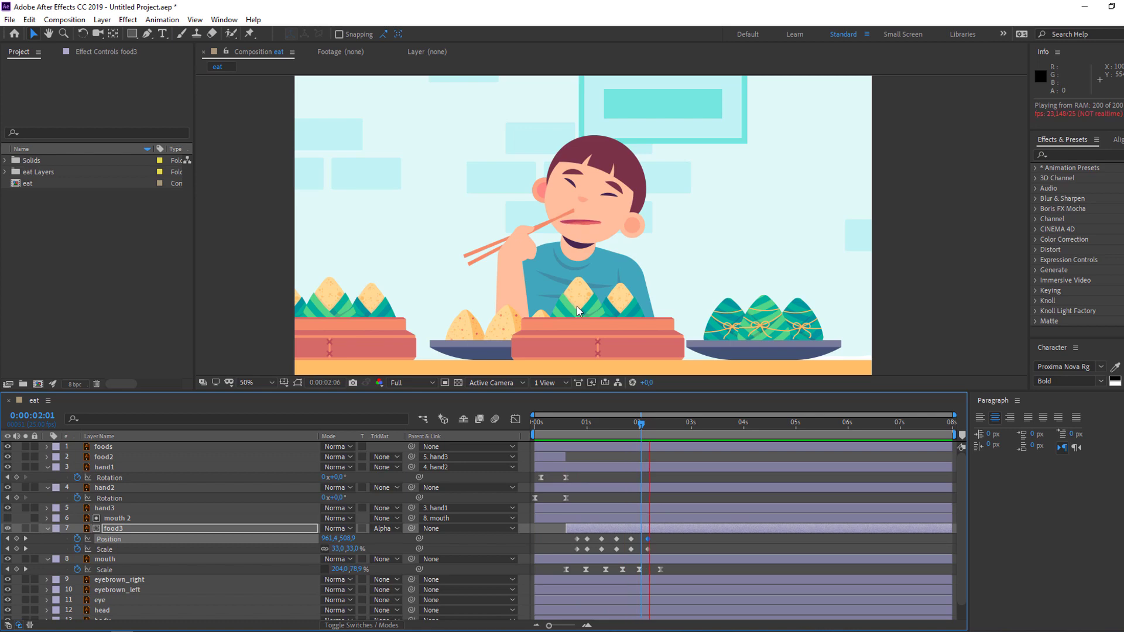
- Apply Easy Ease to all of food3's position and scale keyframes and preview the eating animation
scroll(577, 306, "up", 2)
left_click_drag(664, 539, 561, 552)
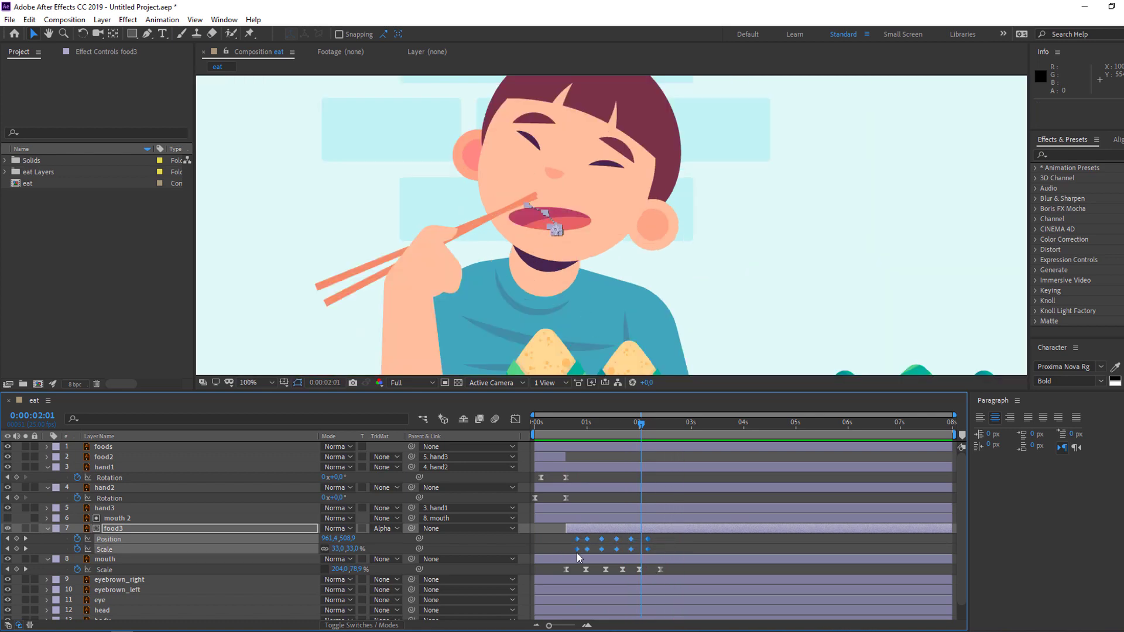
right_click(578, 550)
mouse_move(670, 543)
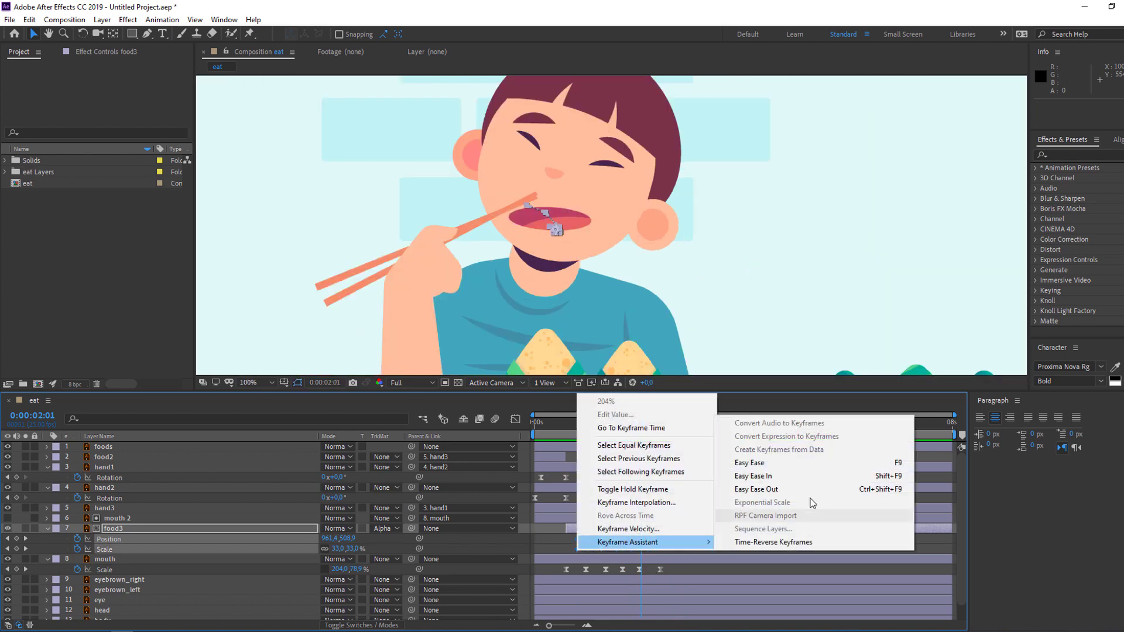
left_click(755, 476)
key("space")
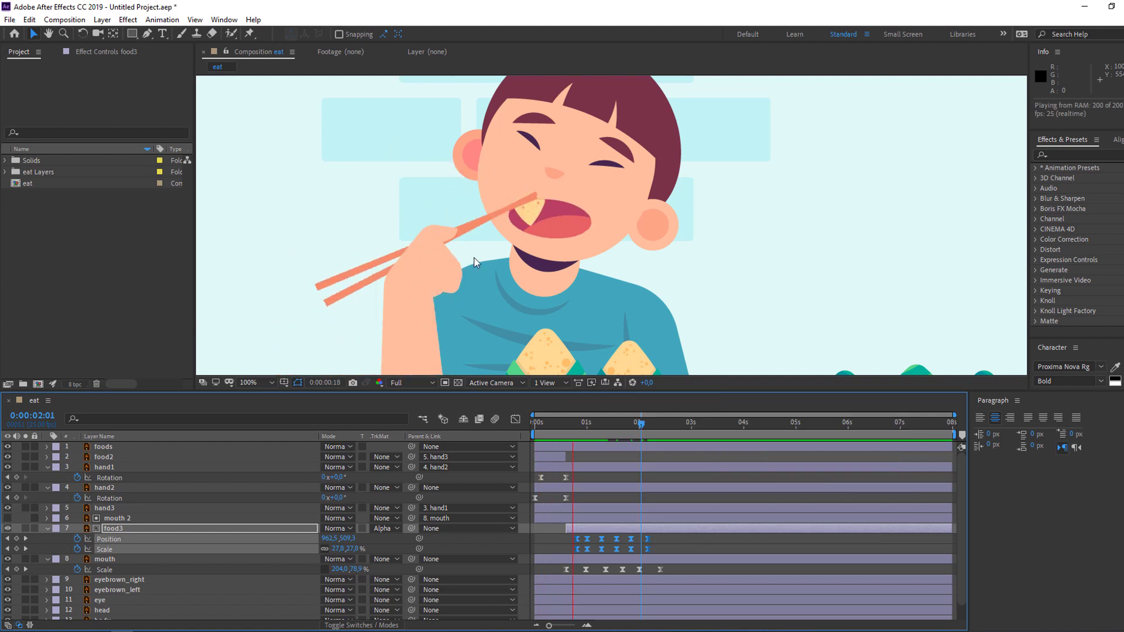
scroll(479, 257, "down", 2)
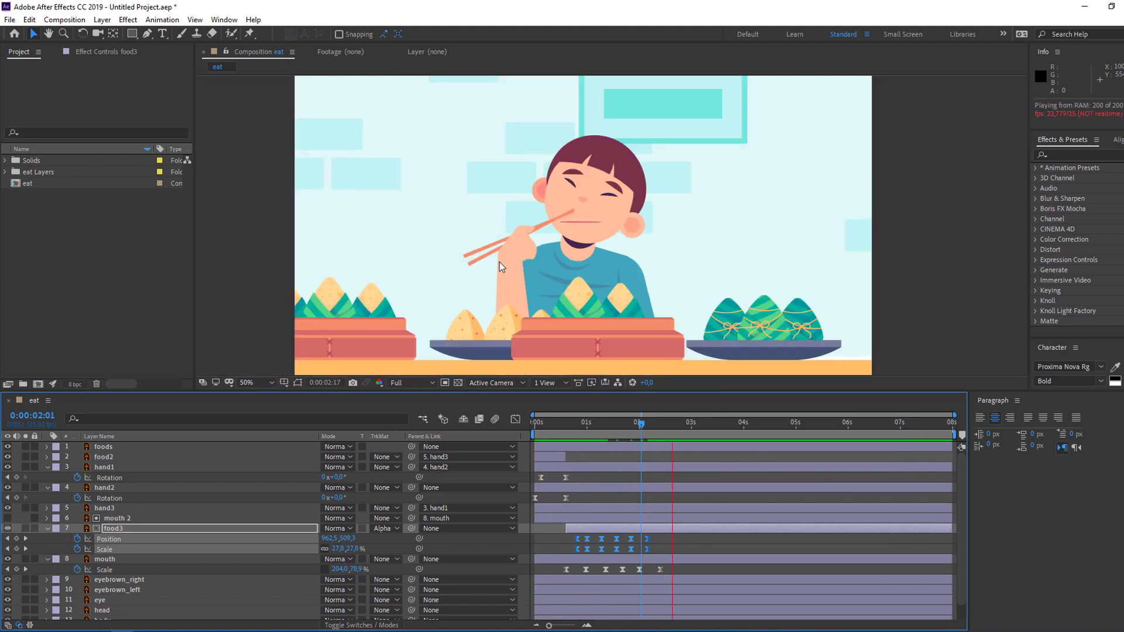
scroll(510, 261, "up", 2)
left_click(664, 424)
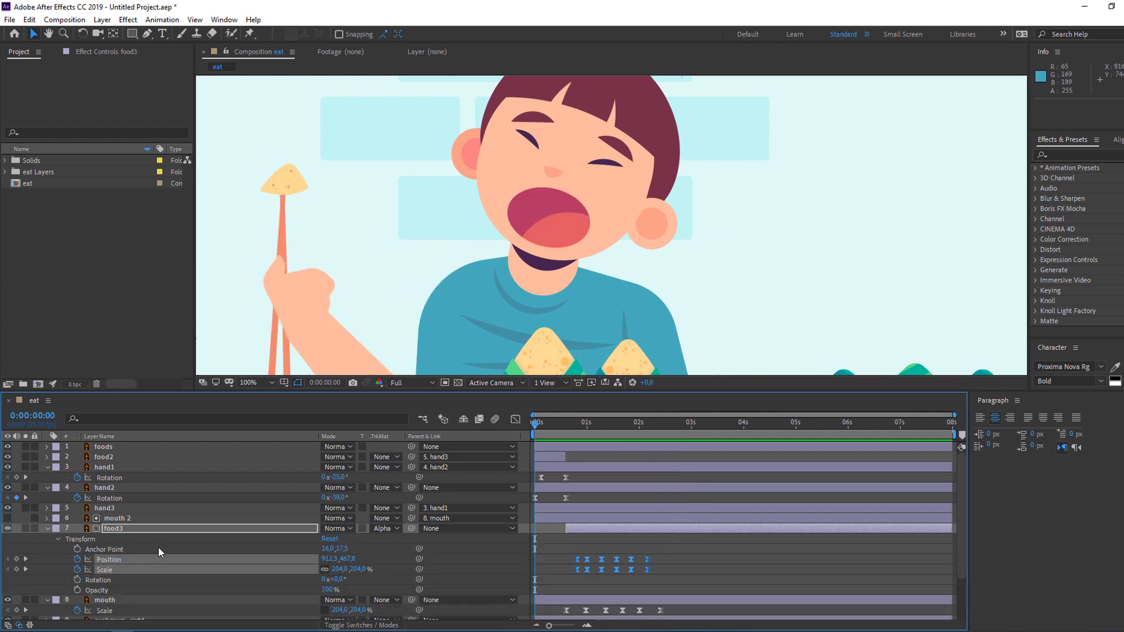
- Parent the food3, mouth, eyebrown_right, eyebrown_left and eye layers to the head layer
left_click(49, 527)
left_click(121, 580)
left_click(114, 569, "ctrl")
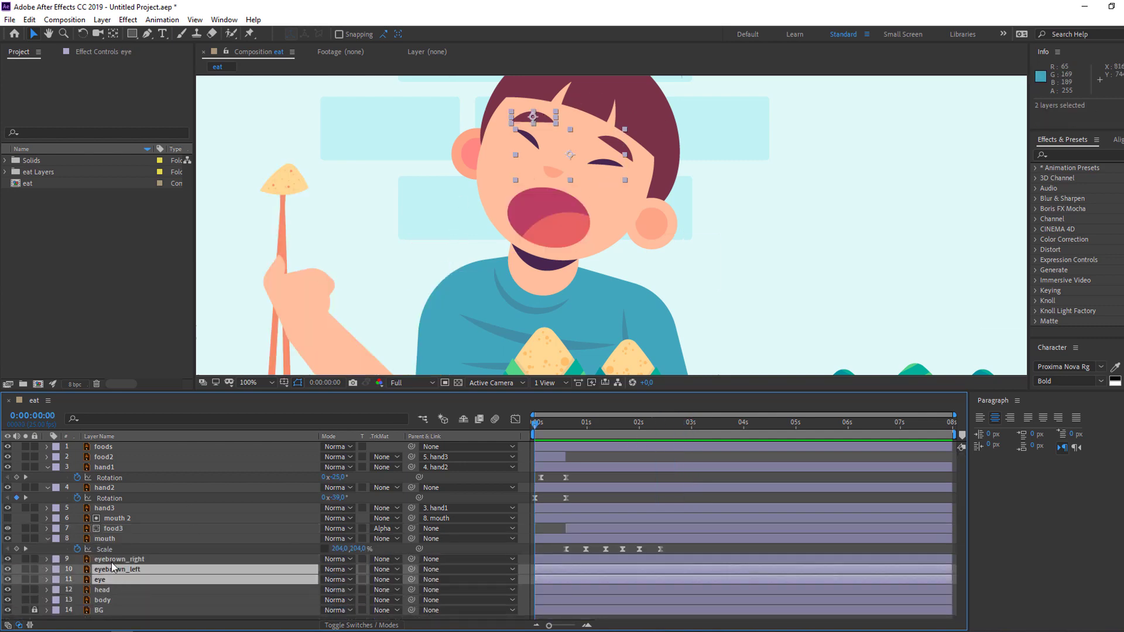
left_click(115, 560, "ctrl")
left_click(121, 538, "ctrl")
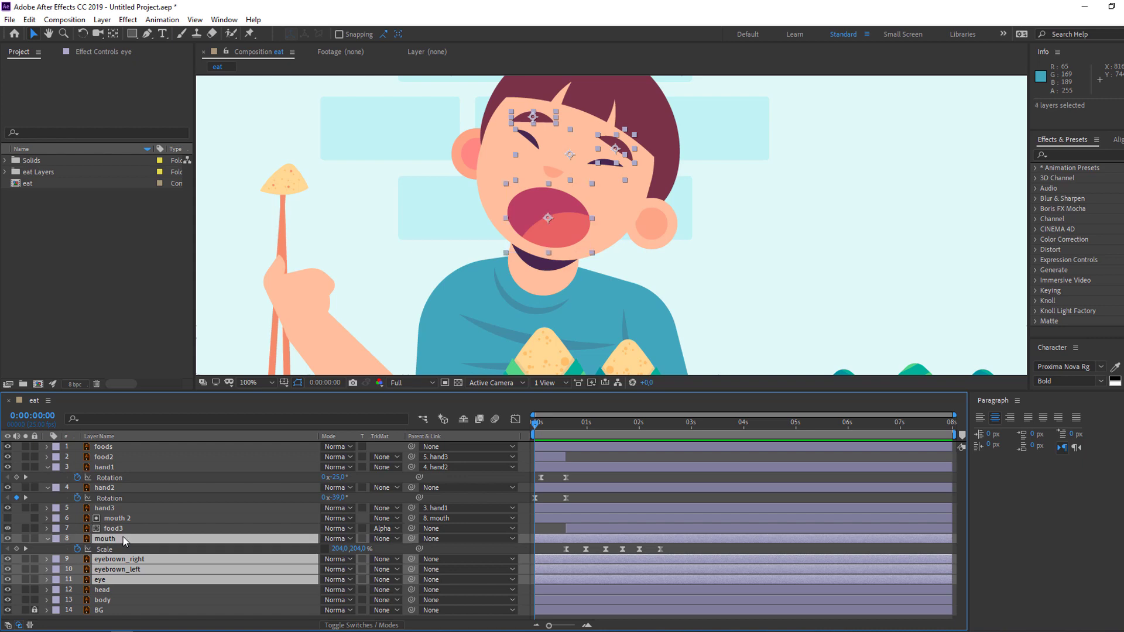
left_click(119, 530, "ctrl")
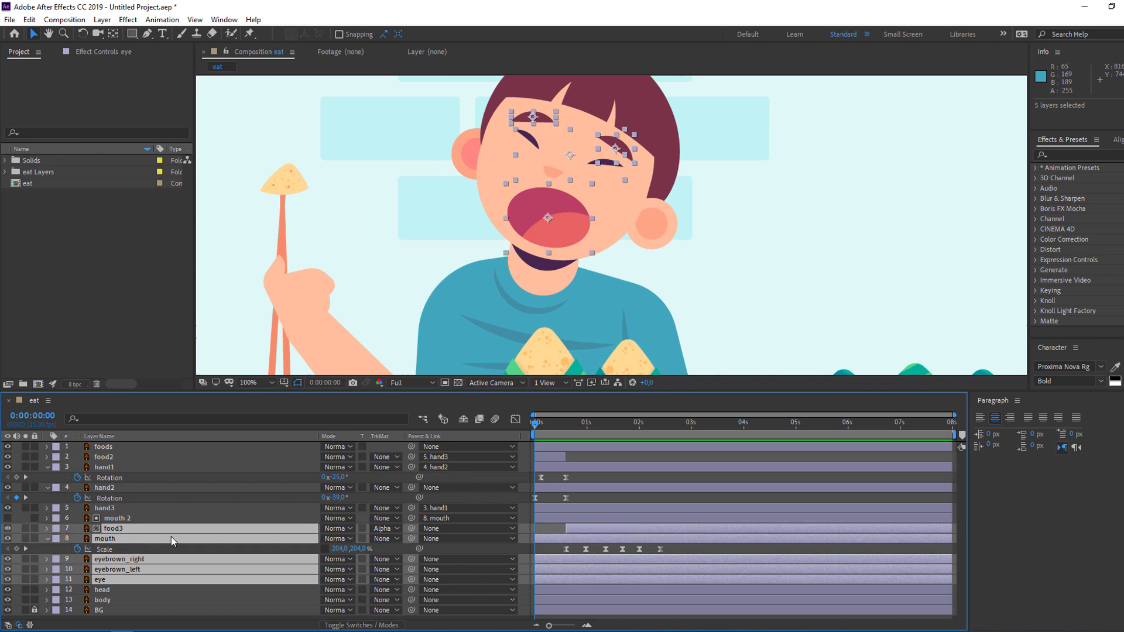
left_click_drag(375, 530, 113, 592)
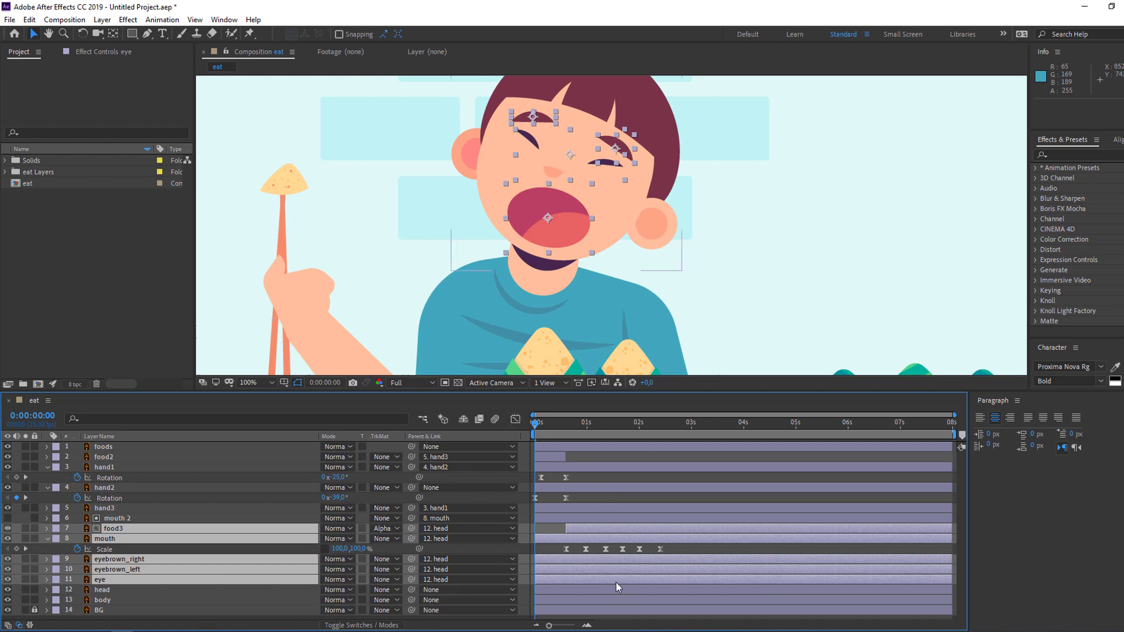
- Move the head layer's anchor point down to the top of the neck, just below the chin
left_click(102, 592)
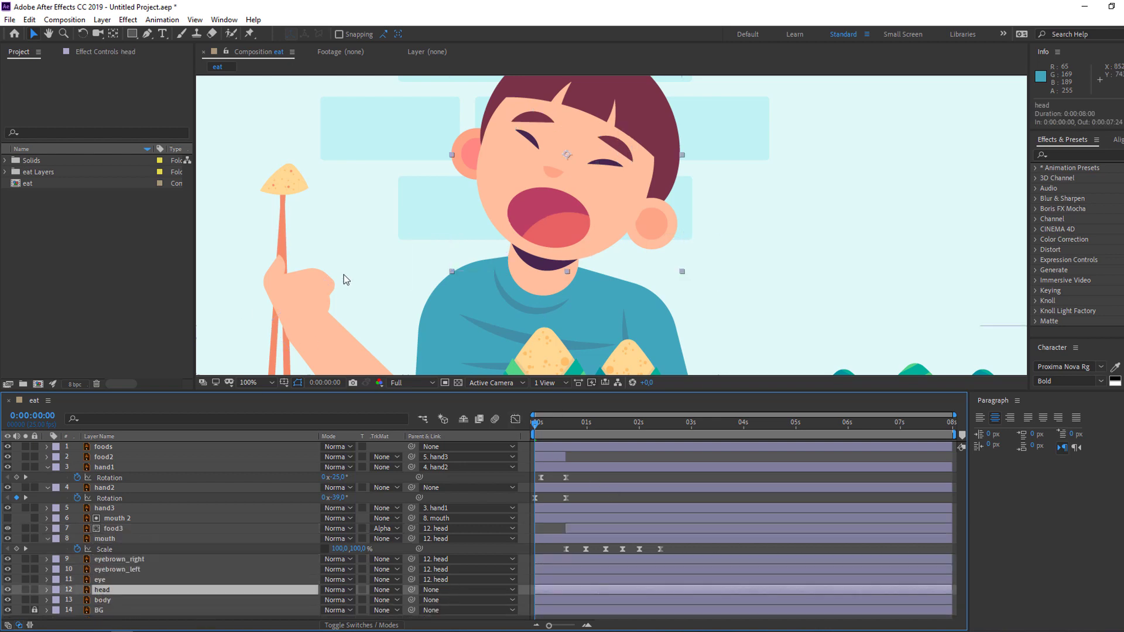
left_click(114, 34)
left_click_drag(566, 157, 547, 253)
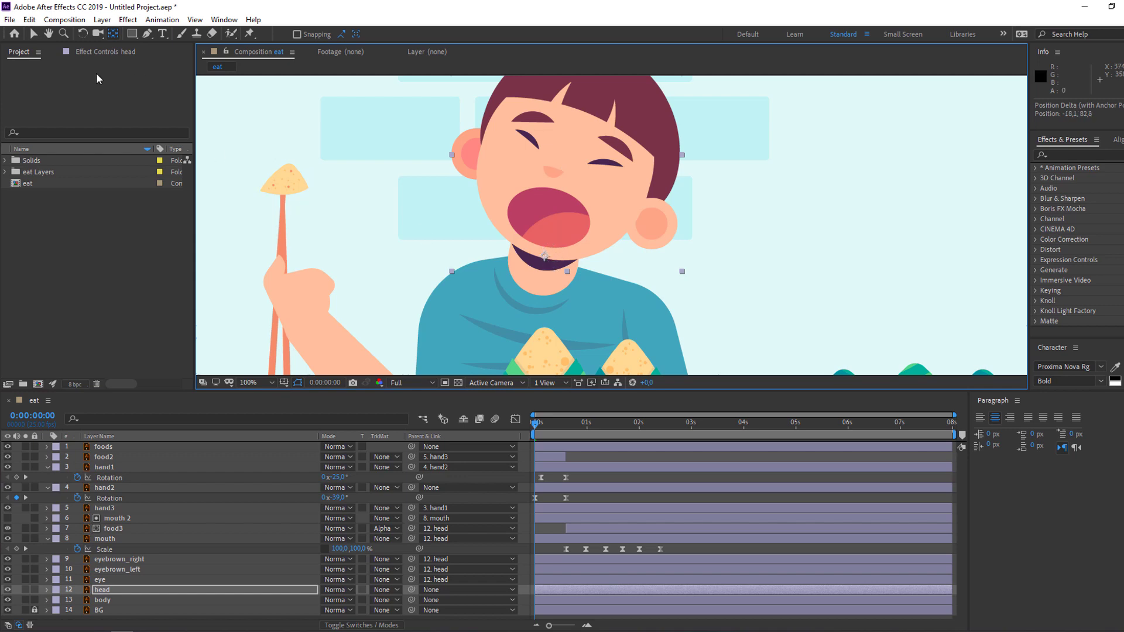
left_click(33, 33)
- Test the head's rotation, undo it, and set a starting rotation keyframe of 13° at frame 0
left_click(102, 590)
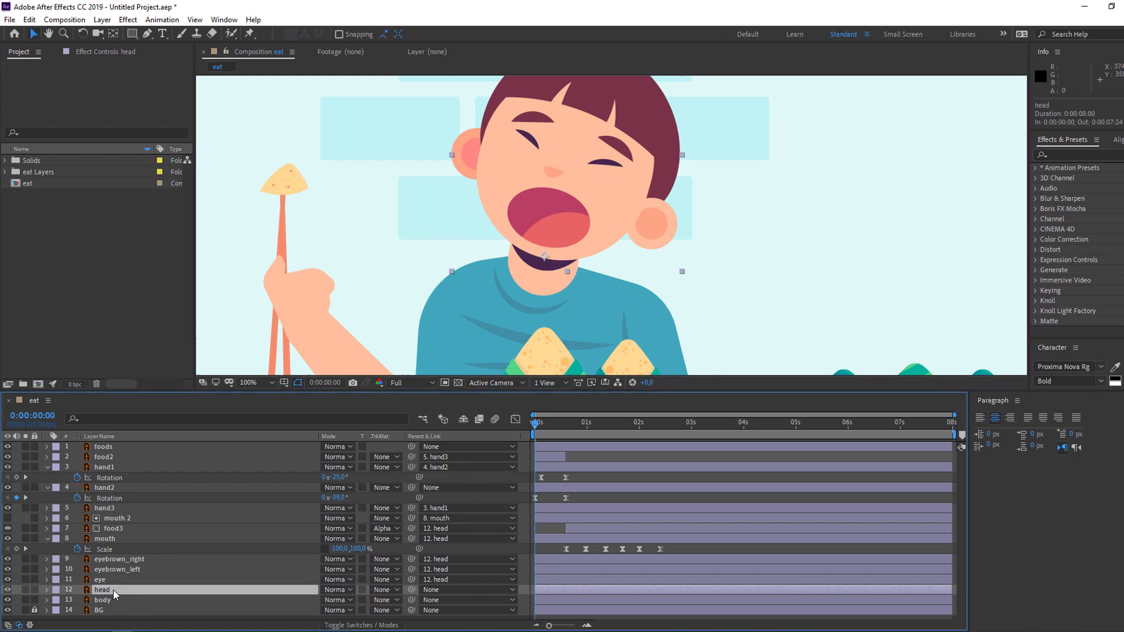
key("r")
left_click_drag(335, 594, 340, 594)
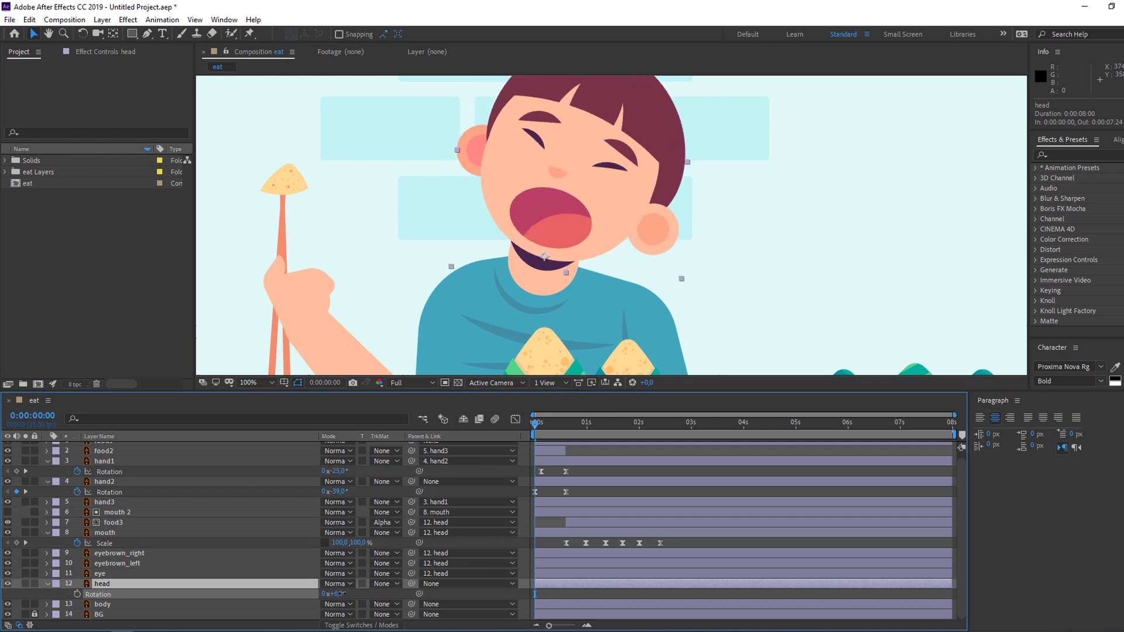
key("ctrl+z")
mouse_move(536, 425)
left_mouse_down()
mouse_move(566, 426)
mouse_move(522, 432)
left_mouse_up()
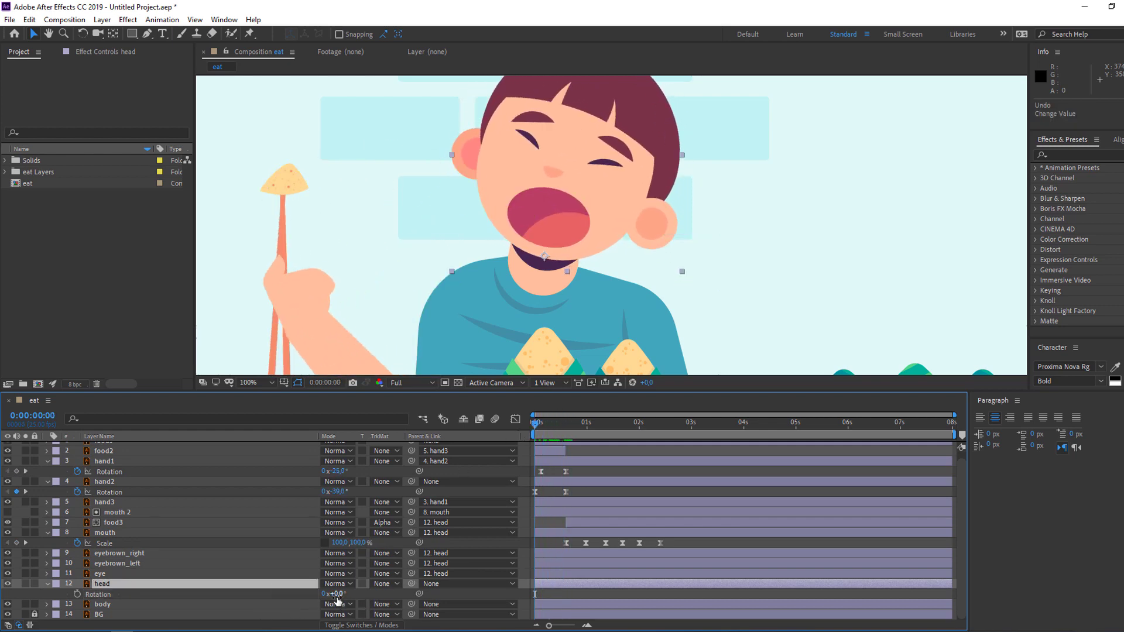
left_click_drag(335, 594, 342, 594)
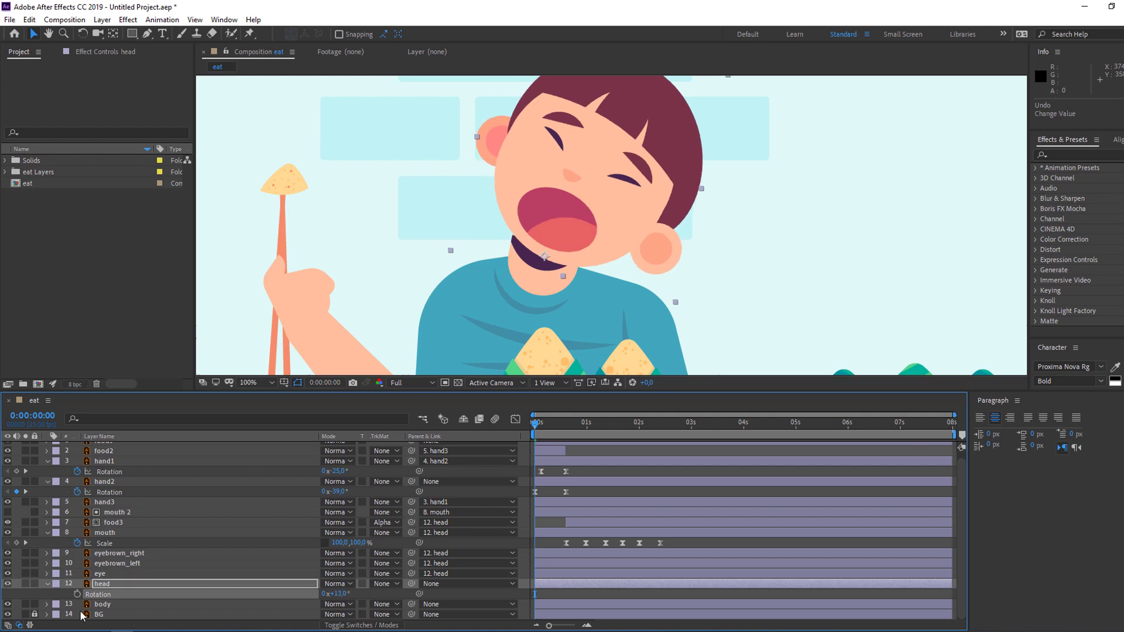
- At frame 12, set the head's rotation to 0° and preview the head movement
left_click_drag(536, 424, 560, 426)
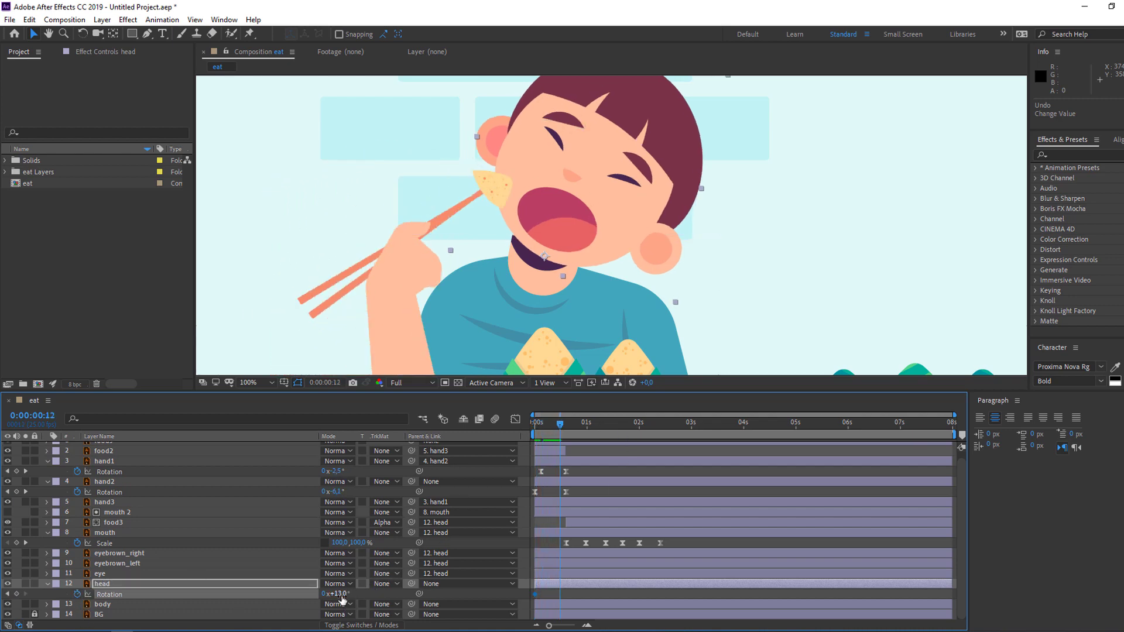
type("0")
key("Return")
key("space")
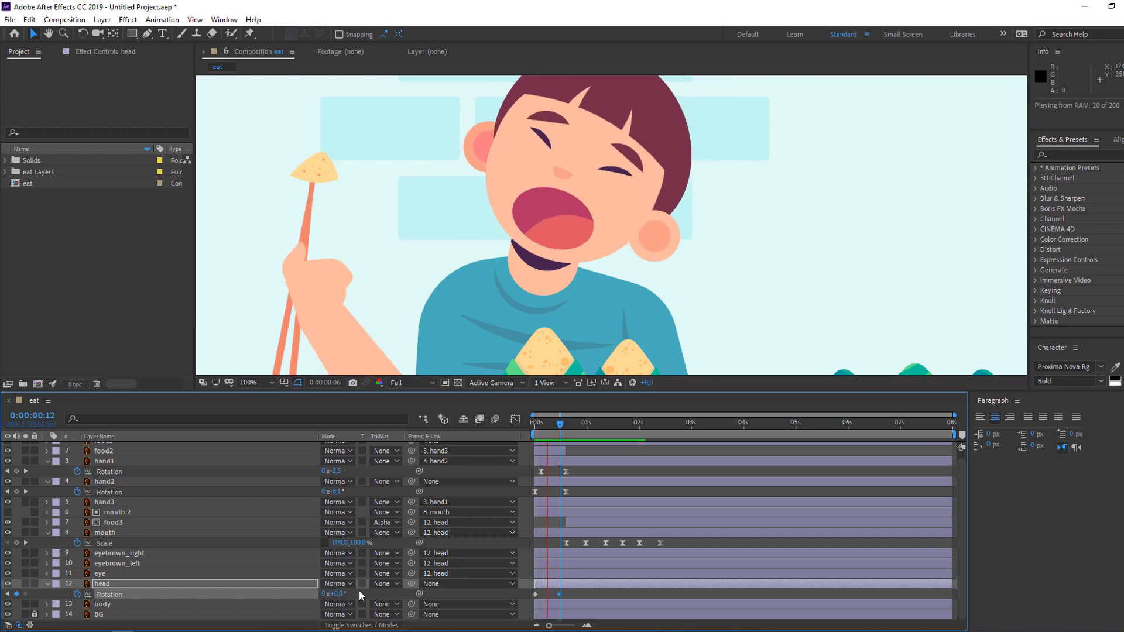
key("space")
- Apply Easy Ease to both head rotation keyframes and preview the result
left_click(535, 594)
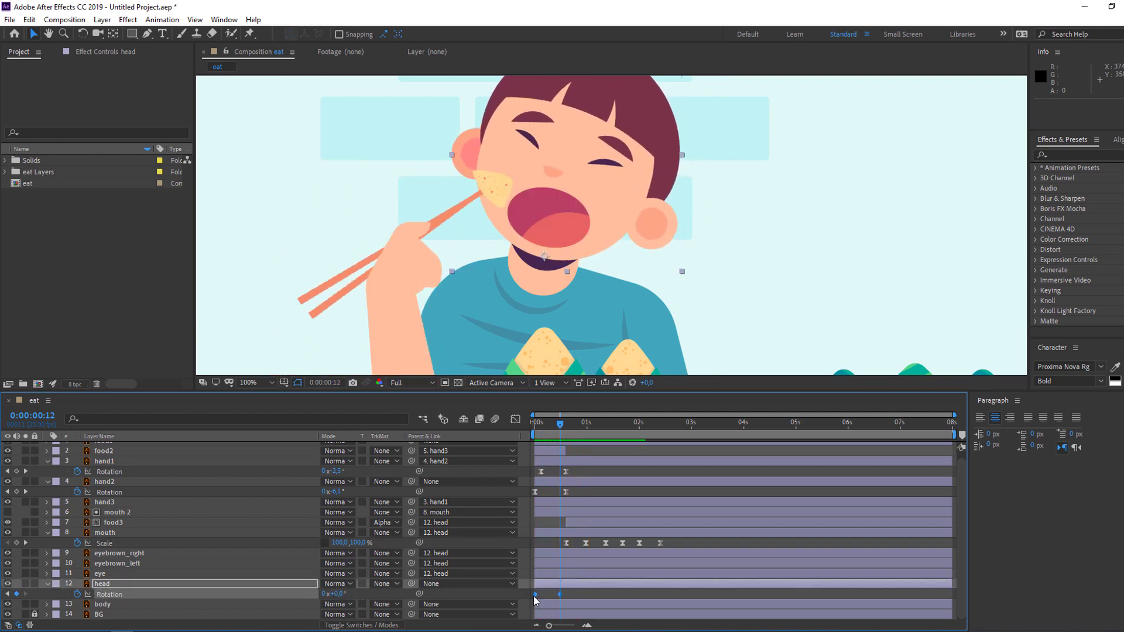
right_click(534, 596)
mouse_move(633, 587)
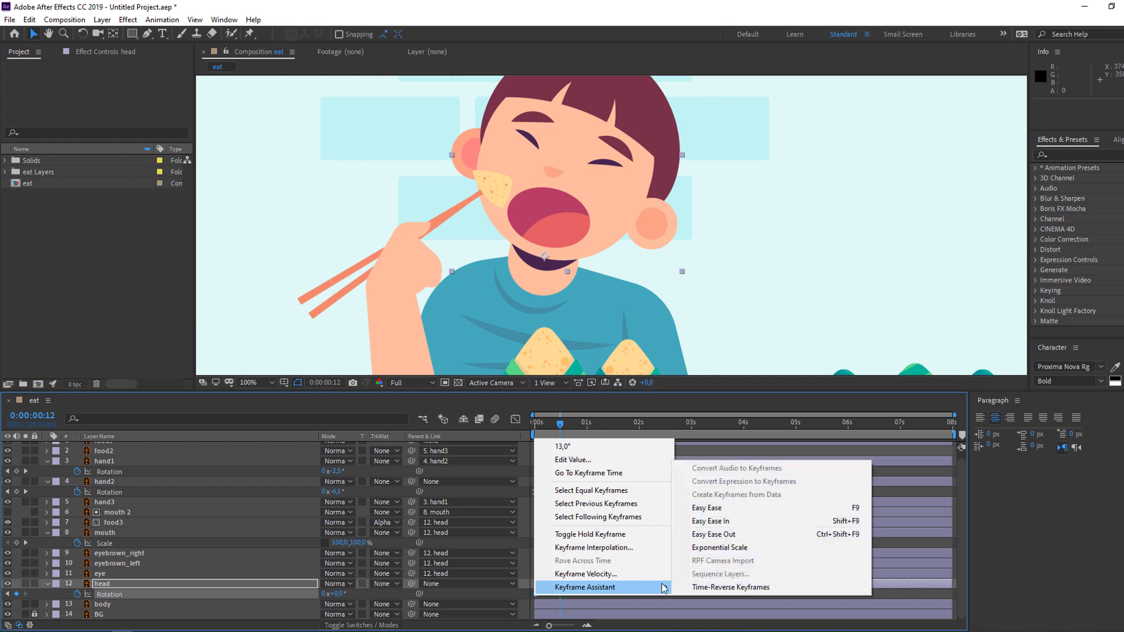
left_click(720, 513)
key("space")
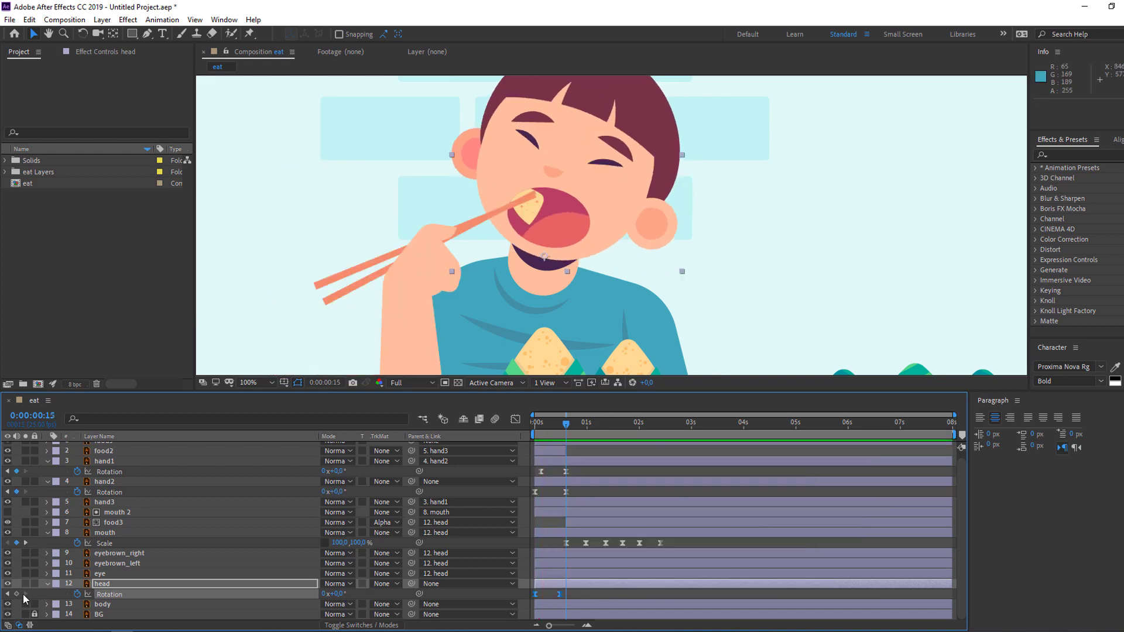
- Hold the head's rotation with a keyframe at frame 15, set it to 3° at frame 24, and preview
left_click_drag(577, 427, 585, 429)
left_click(346, 605)
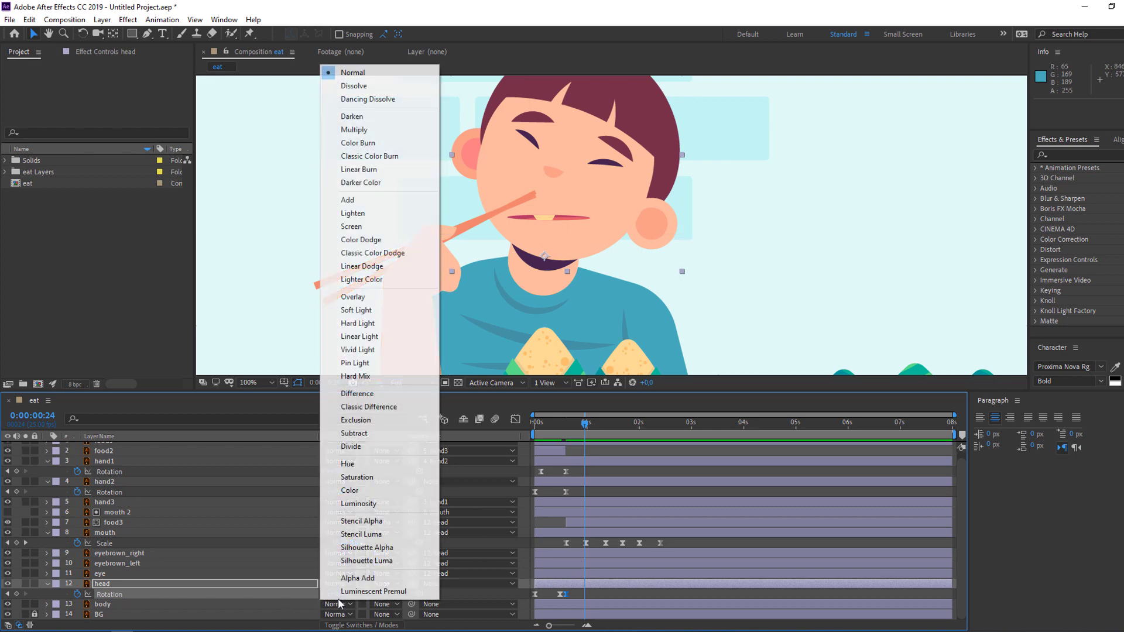
key("Escape")
left_click(335, 594)
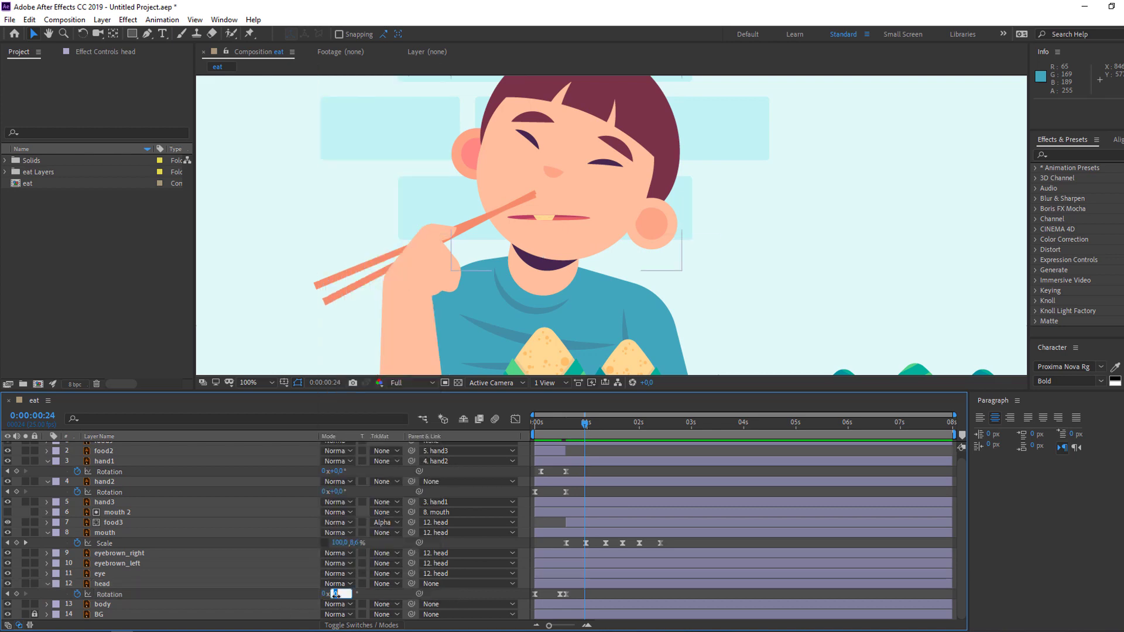
type("3")
key("Return")
key("space")
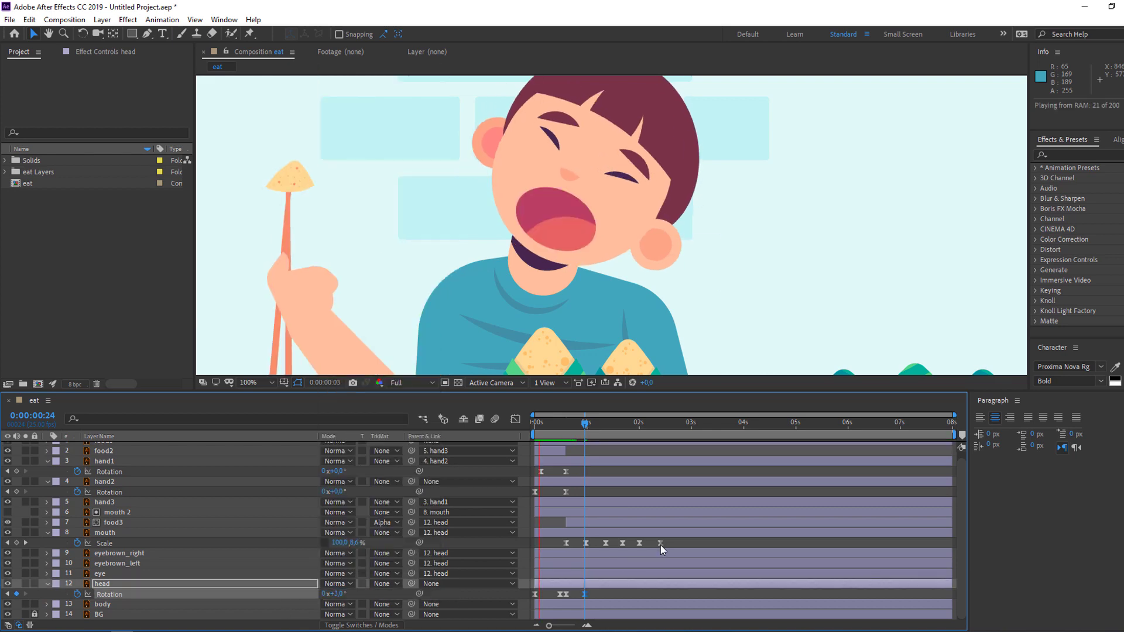
key("space")
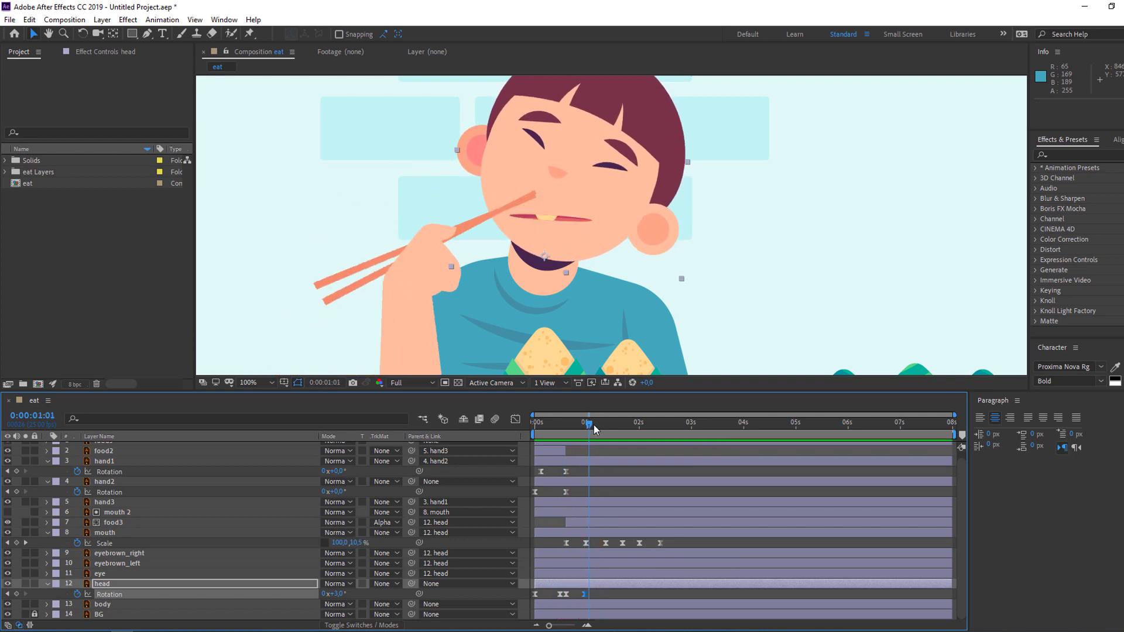
- Keyframe the head's rotation at -2° at 0:00:01:09 and at 2° at 0:00:01:17
left_click_drag(592, 426, 606, 427)
left_click(340, 599)
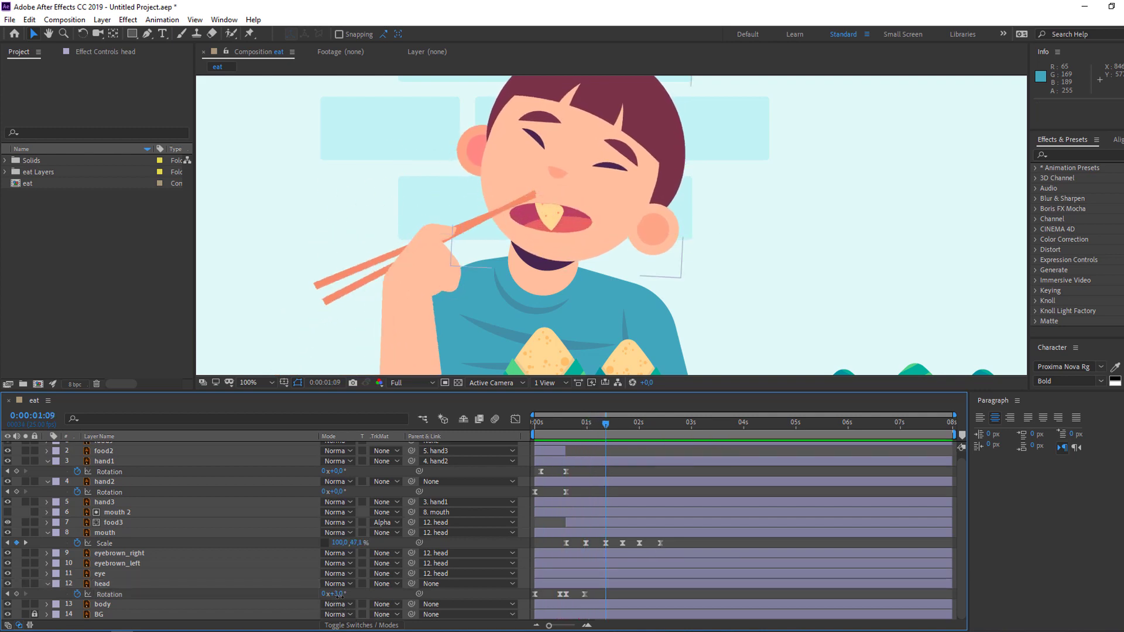
type("-2")
key("Return")
key("space")
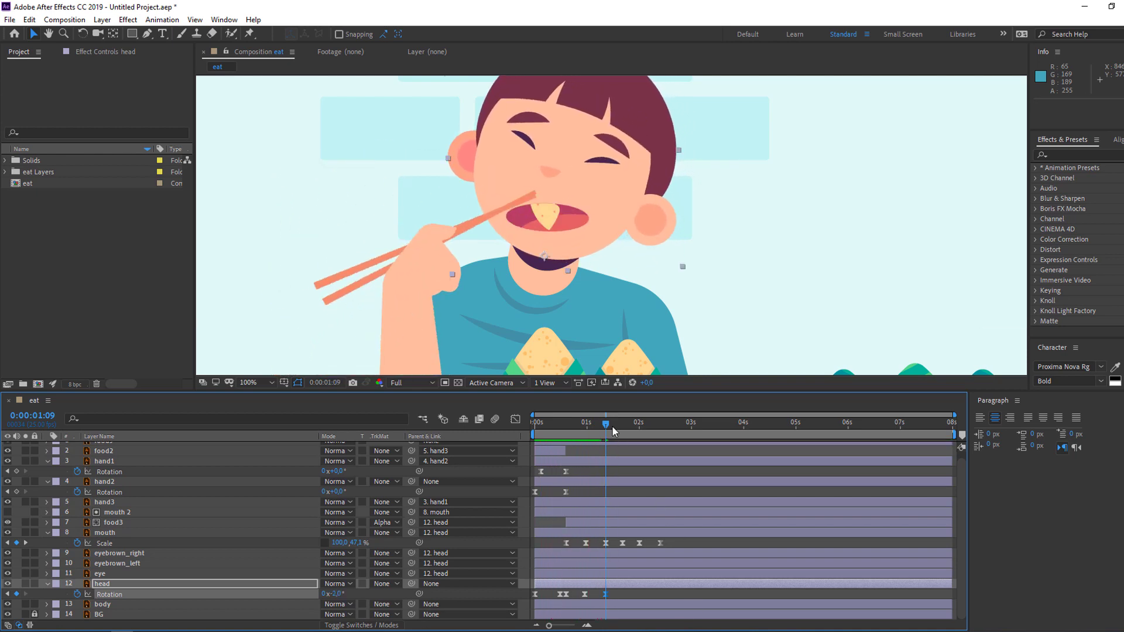
left_click_drag(615, 425, 623, 428)
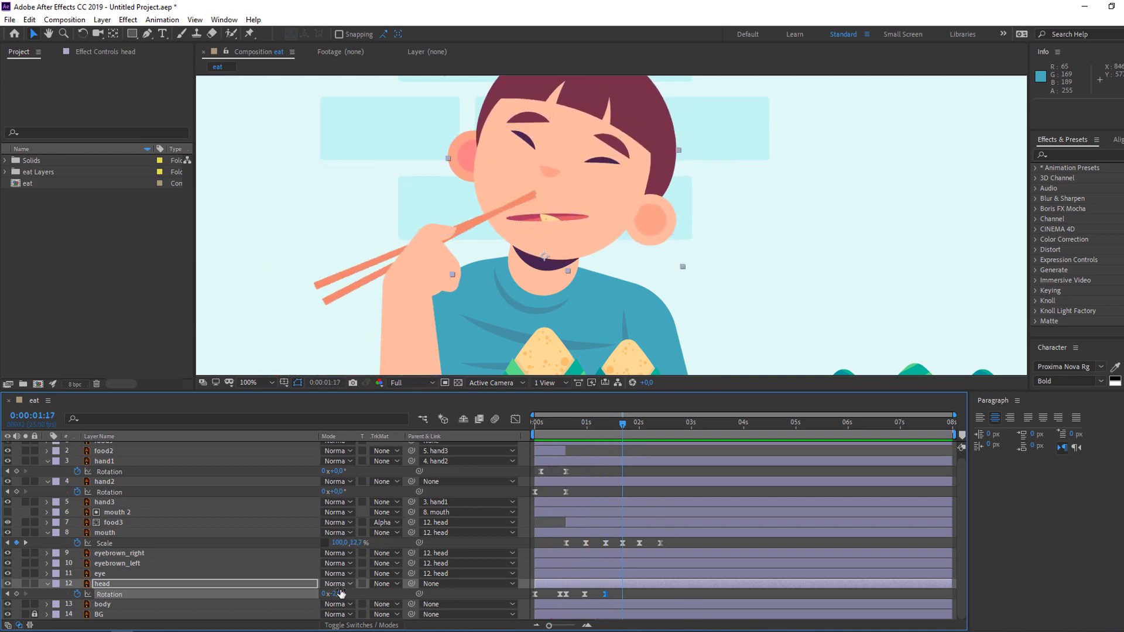
type("2")
key("Return")
- Keyframe the head's rotation at -3° near two seconds and at 1° at 0:00:02:10, and preview the animation
left_click(641, 423)
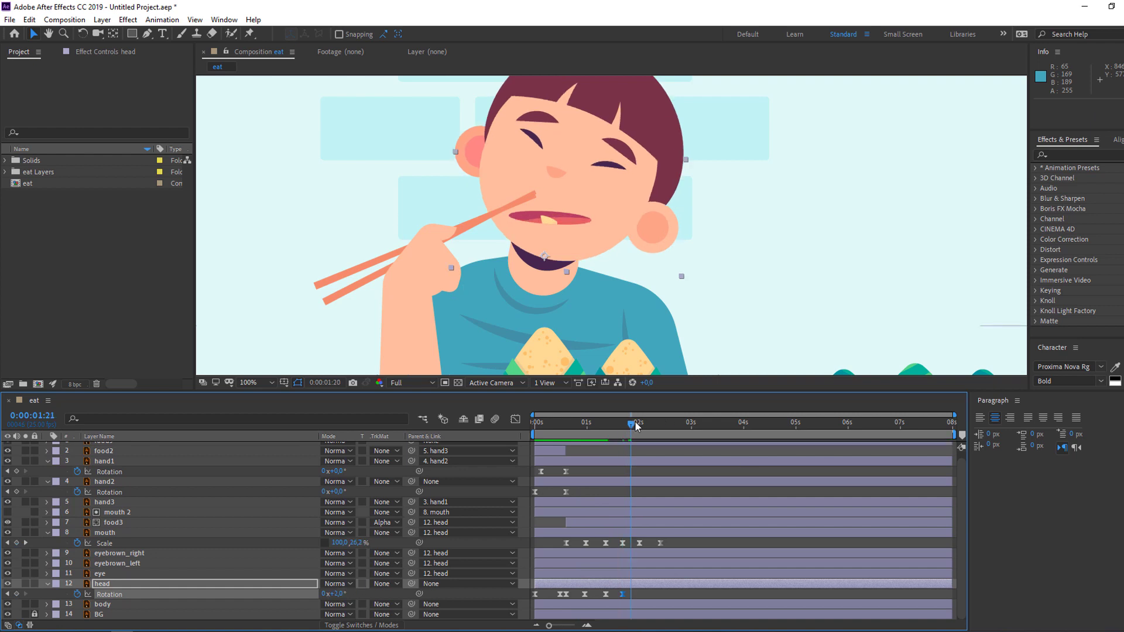
type("-3")
key("Return")
left_click_drag(651, 426, 660, 428)
left_click(335, 594)
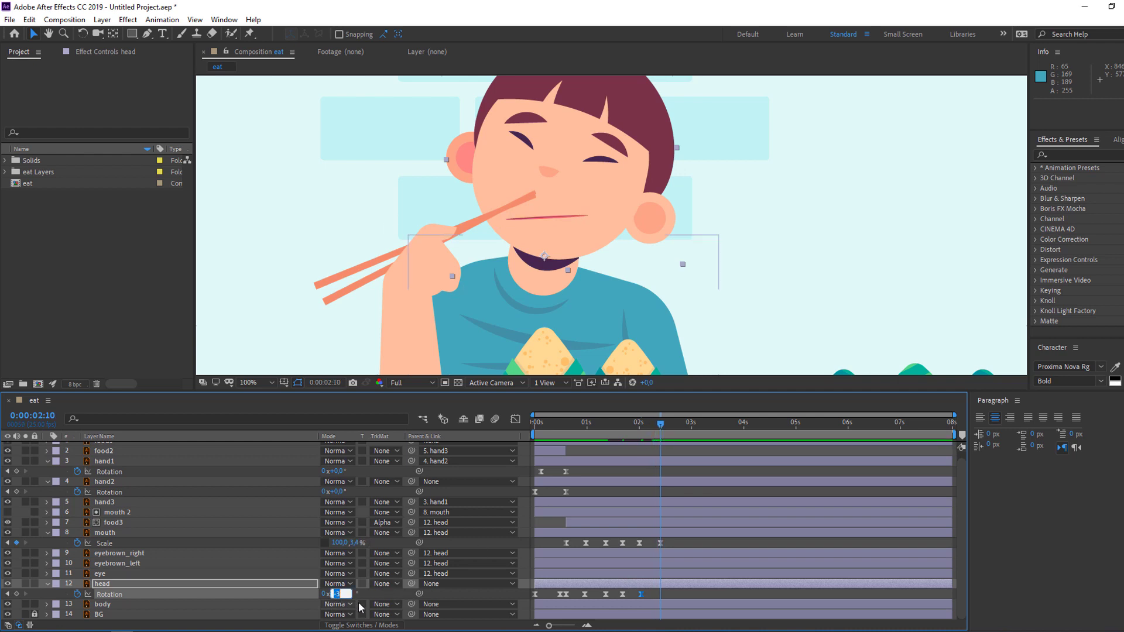
type("1")
key("Return")
scroll(455, 326, "down", 4)
key("space")
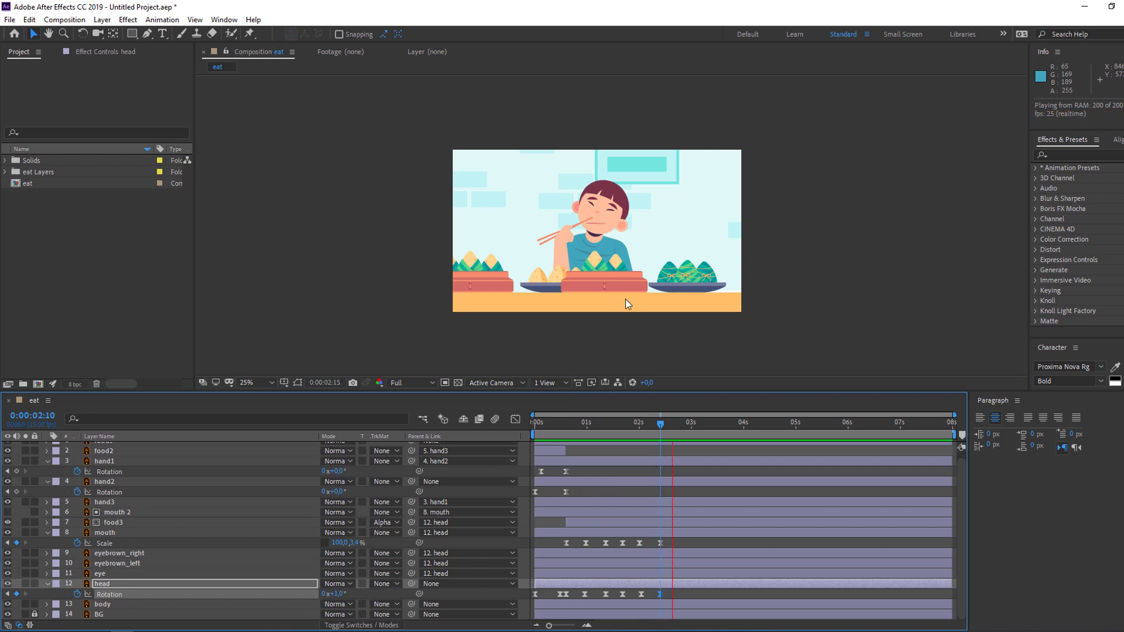
- Set the head's last rotation keyframe to 0°, shift it to 0:00:02:11, and preview the animation
scroll(625, 298, "up", 2)
key("space")
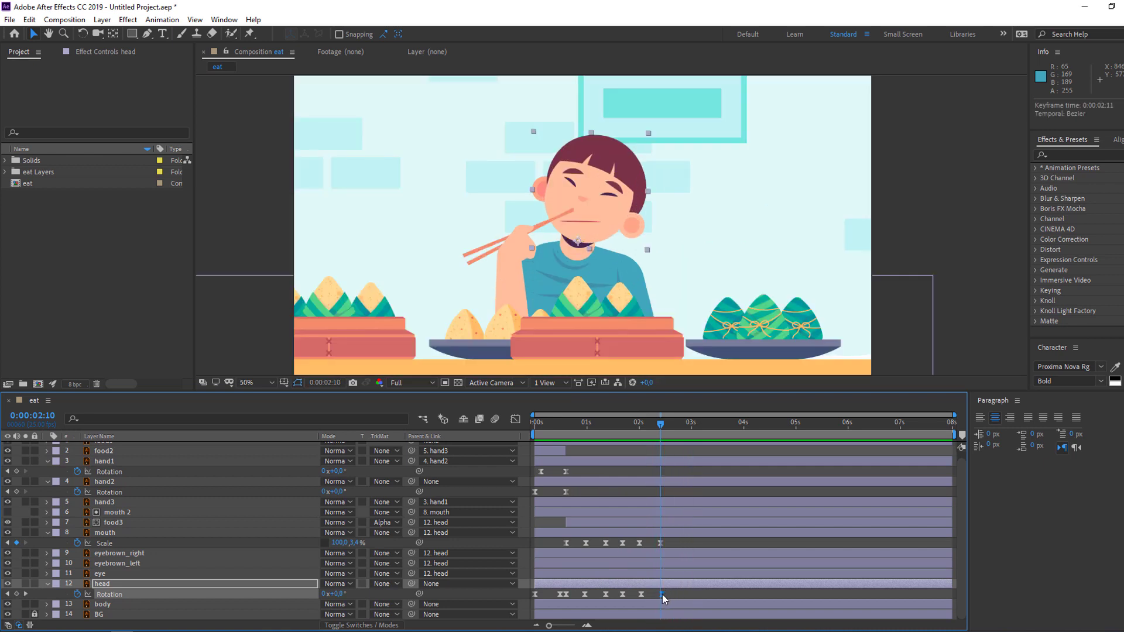
left_click(676, 593)
key("space")
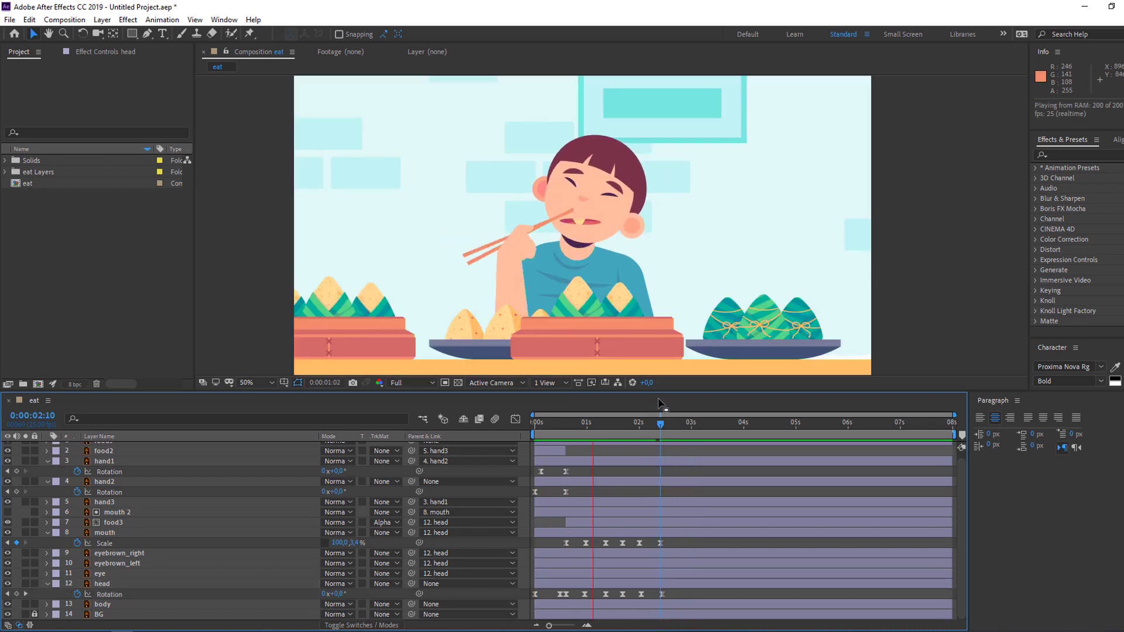
- Add holding rotation keyframes to hand1 and hand2 shortly after the hand reaches the mouth
left_click_drag(661, 423, 600, 424)
scroll(117, 505, "up", 1)
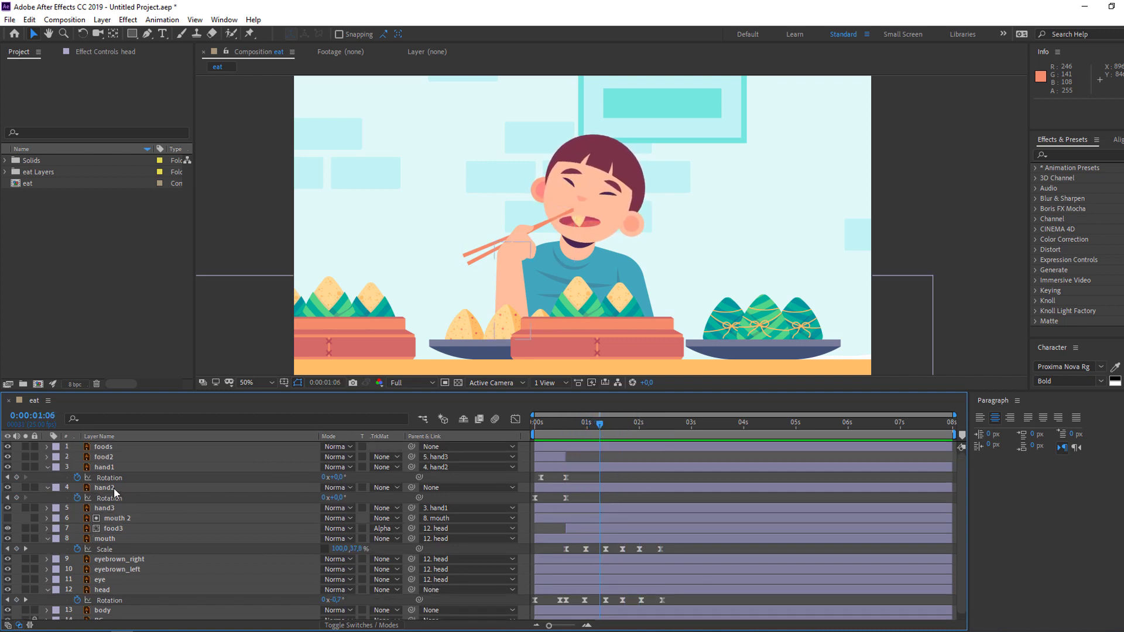
left_click(114, 487)
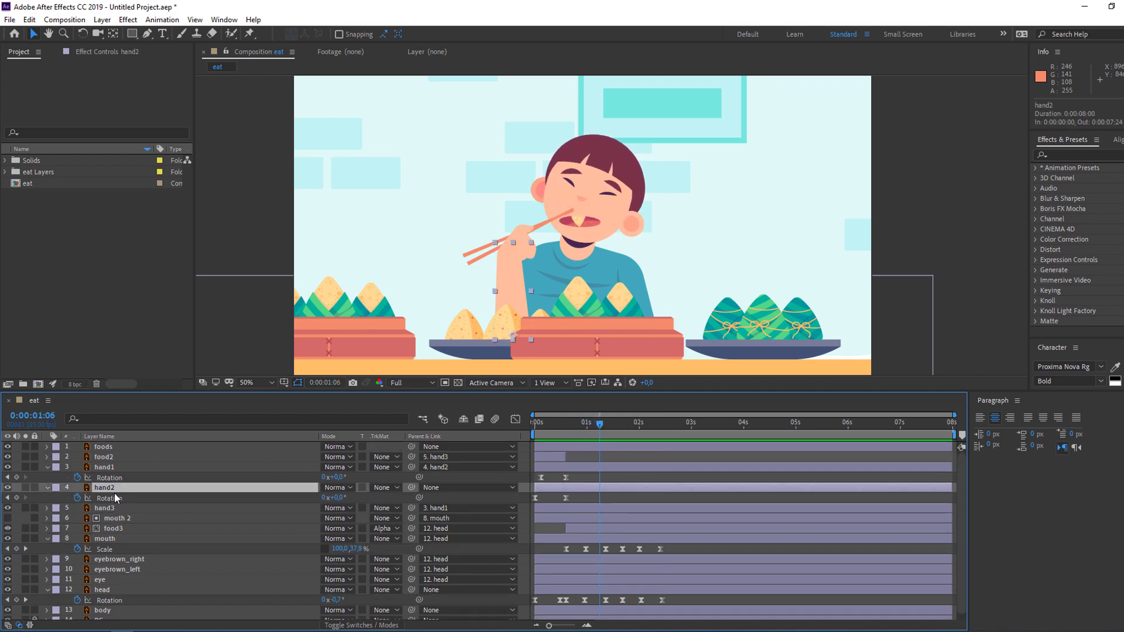
left_click(17, 498)
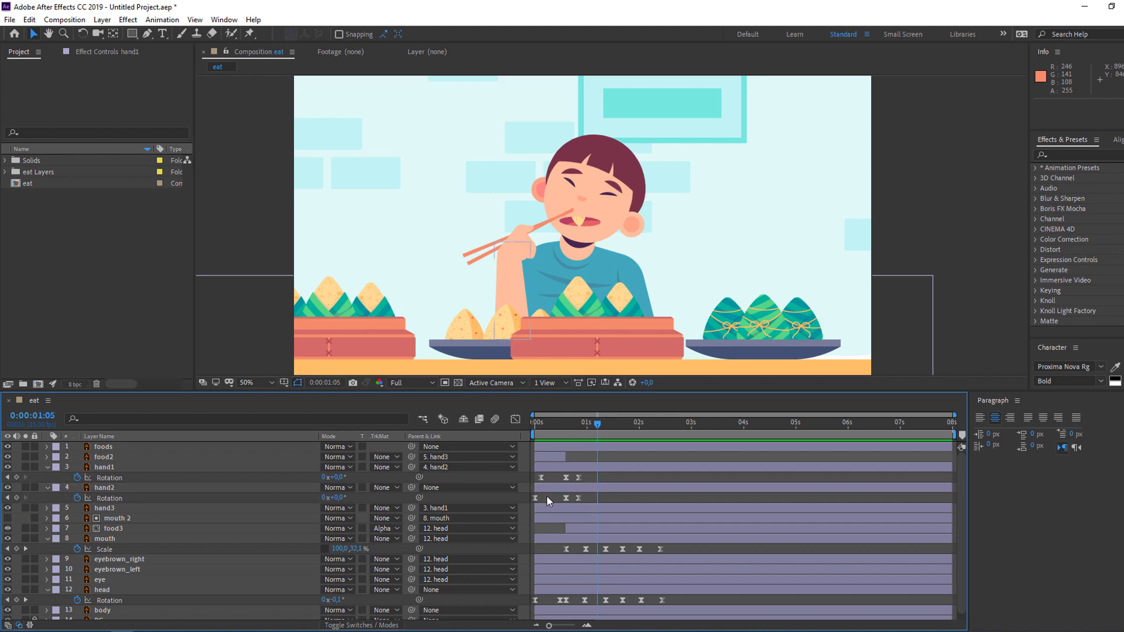
- Copy the first rotation keyframes of hand2 and hand1 to 0:00:01:05 to lower the arm, and preview the animation
left_click(535, 497)
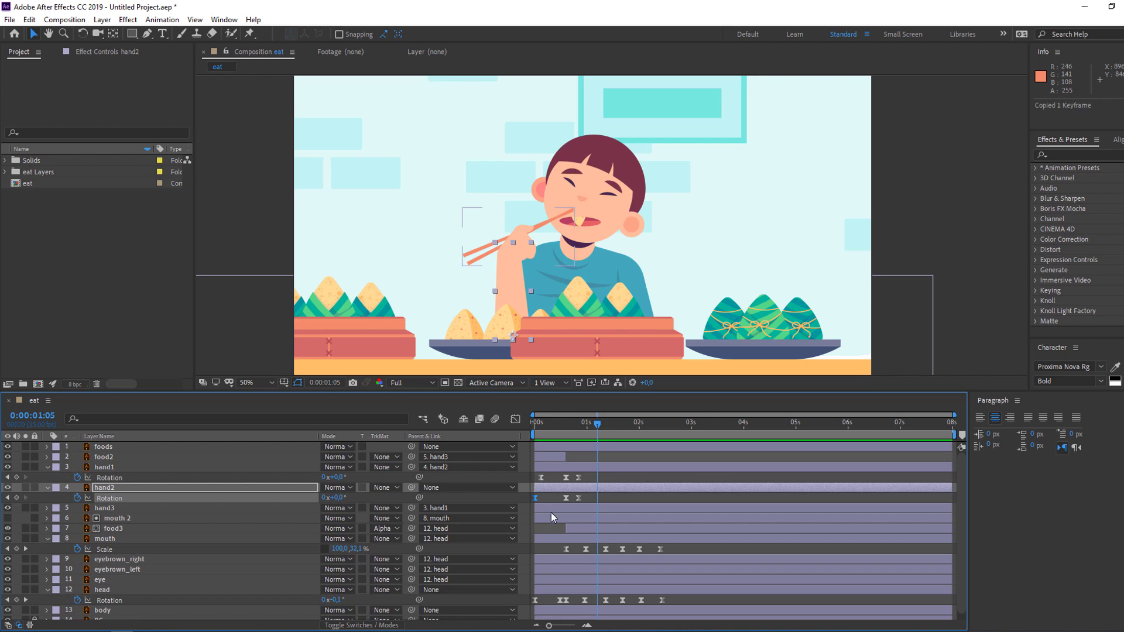
key("ctrl+v")
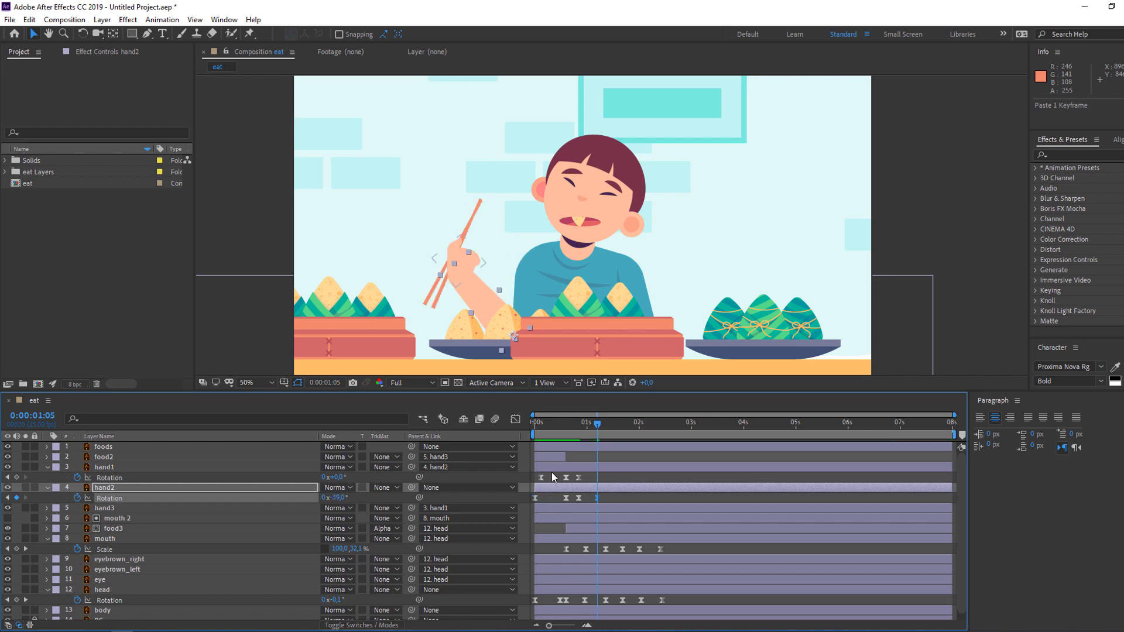
left_click(552, 471)
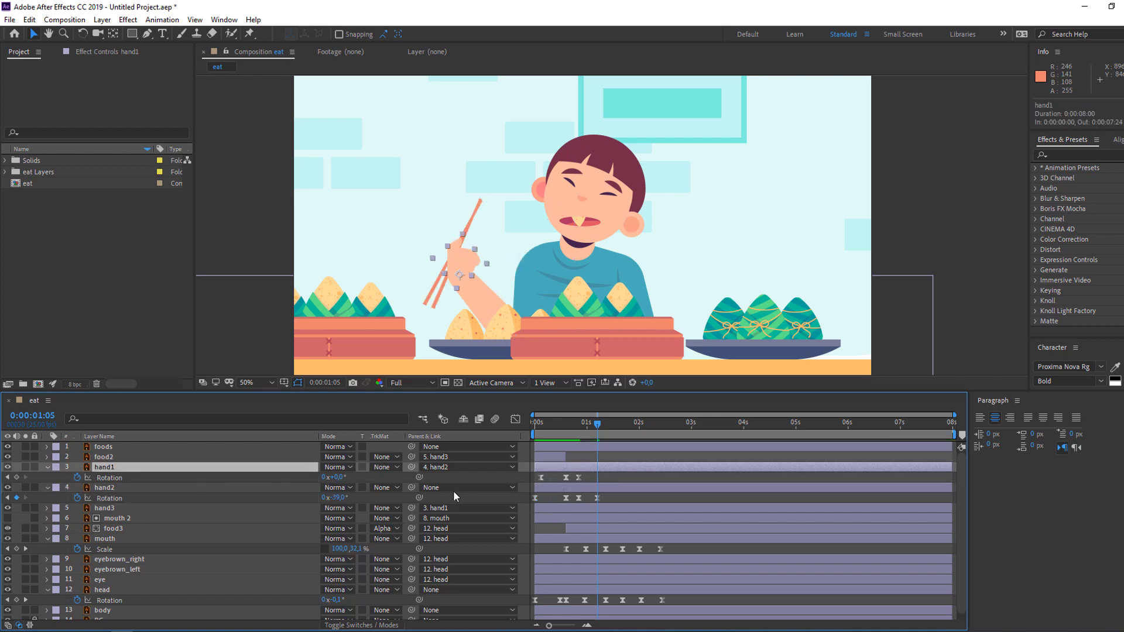
left_click(541, 478)
key("ctrl+c")
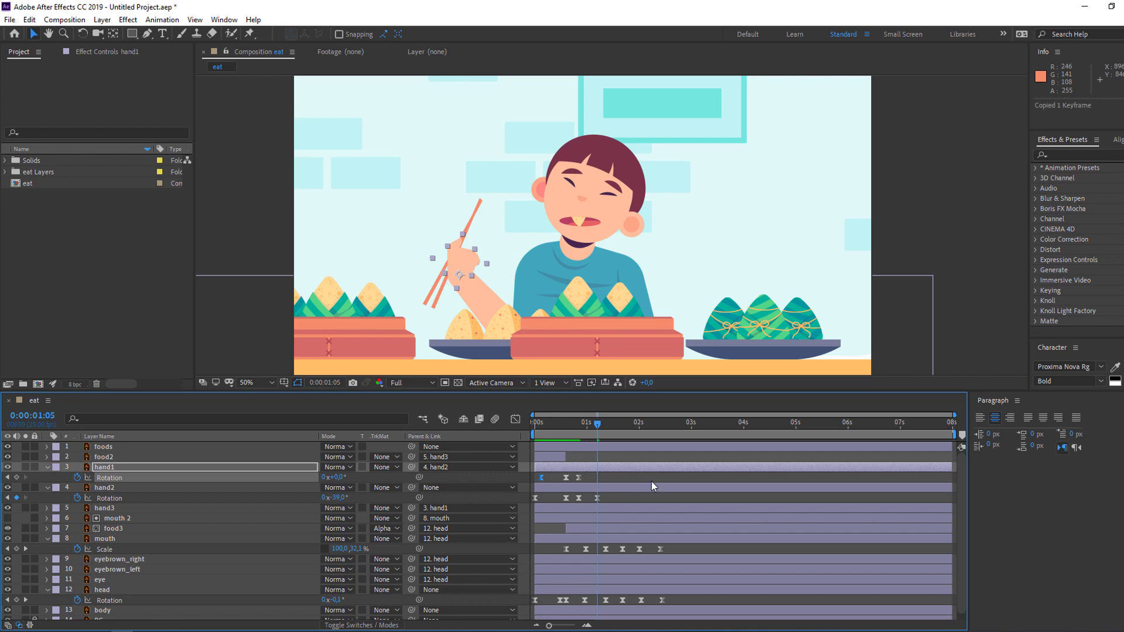
key("ctrl+v")
key("space")
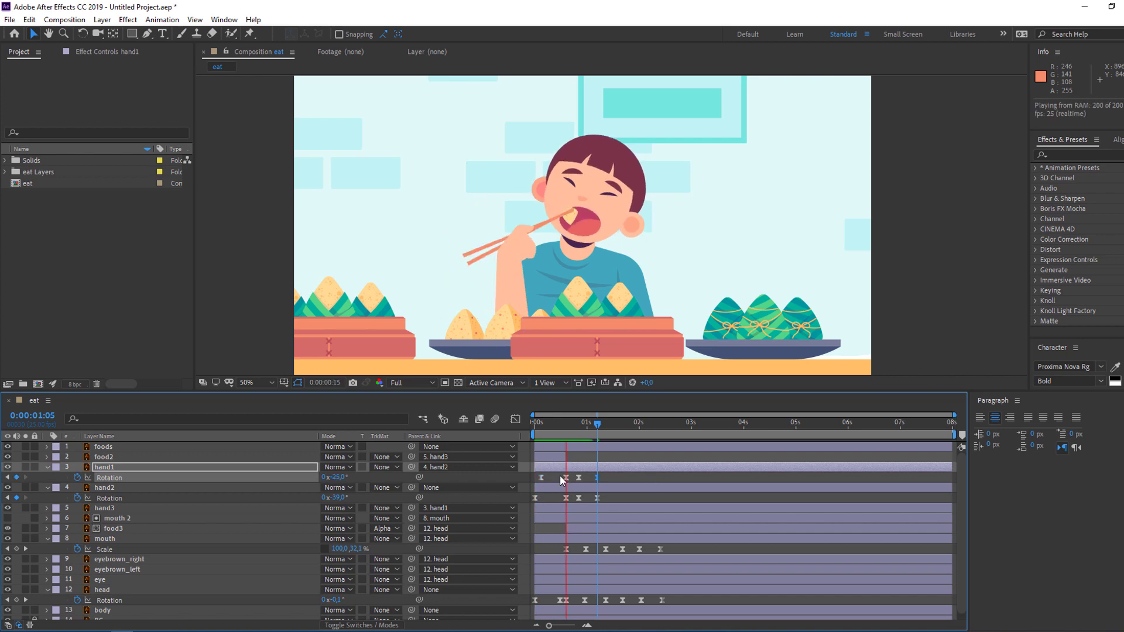